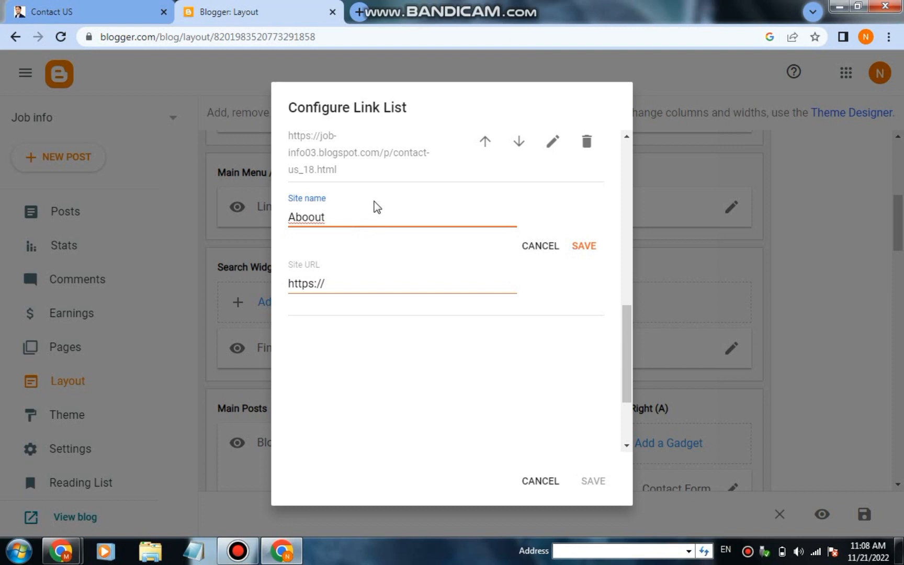
Correct the new menu item's site name to "About US".
key(Left)
key(Left)
key(BackSpace)
key(Right)
key(Right)
text(Us)
key(BackSpace)
text(S)
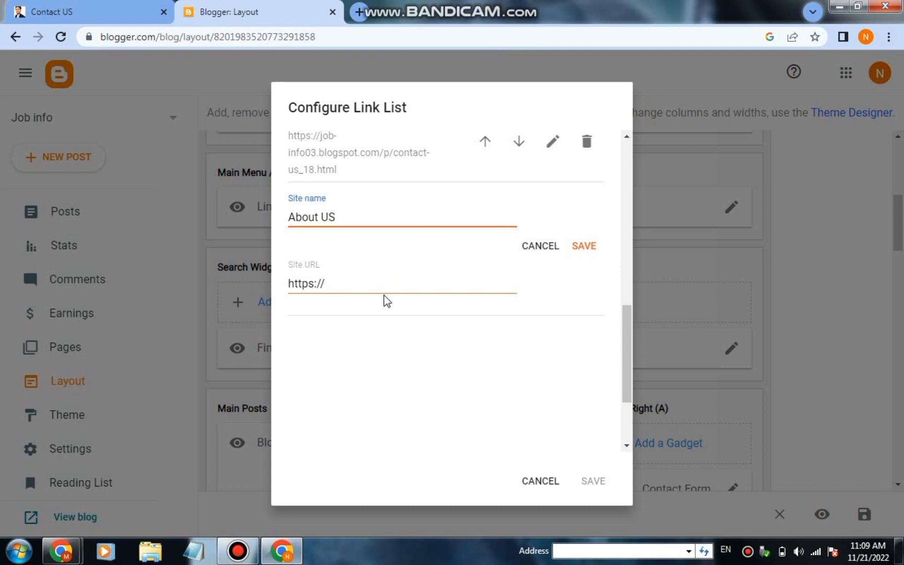
Set the About US item's site URL to # and save the item, the link list and the layout.
click(400, 282)
key(ctrl+a)
key(BackSpace)
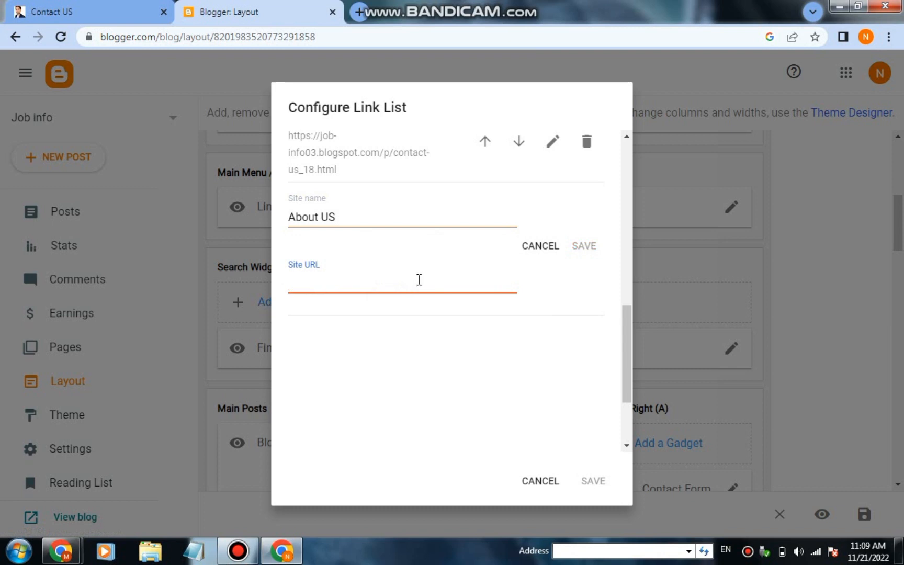
text(#)
click(576, 250)
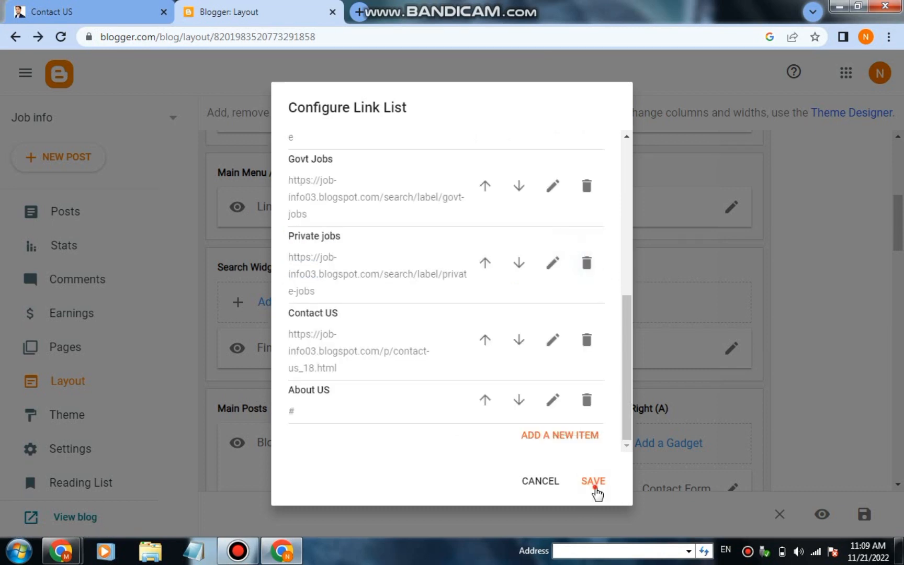
click(596, 484)
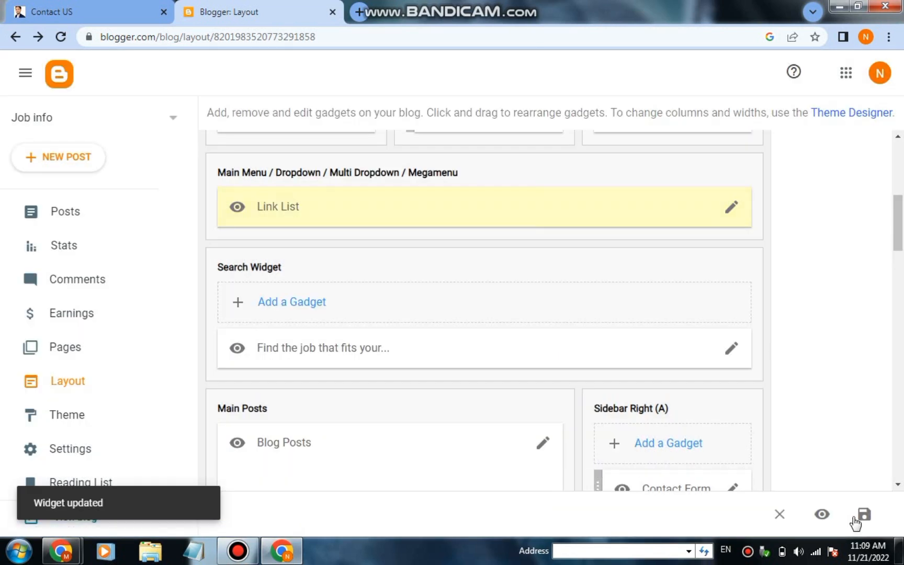
click(879, 527)
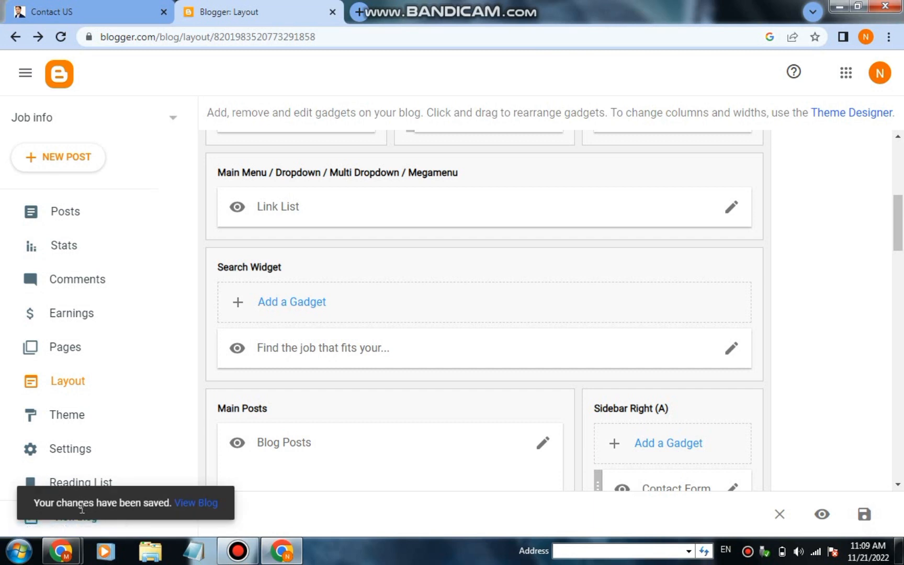
View the live blog, test the Home link in its main menu, and return to the Blogger dashboard.
click(186, 503)
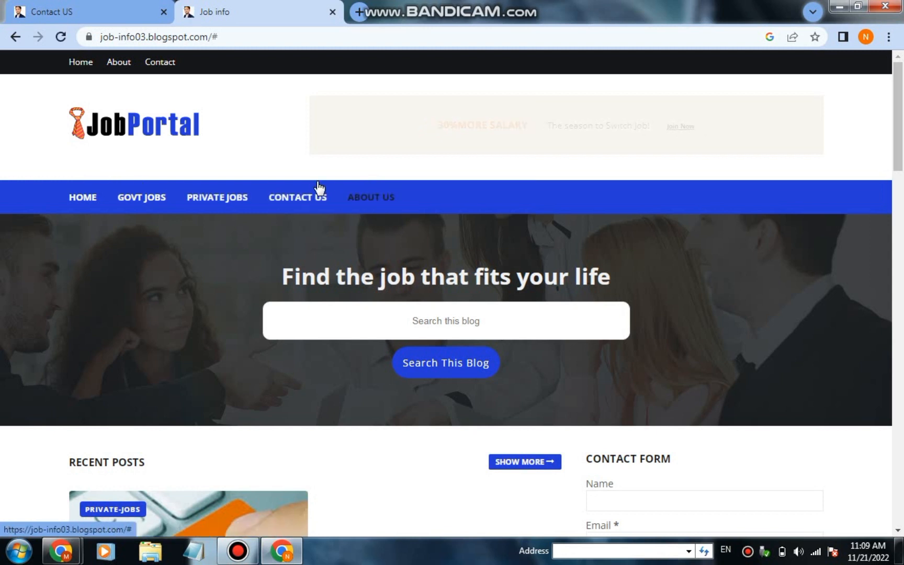
click(79, 201)
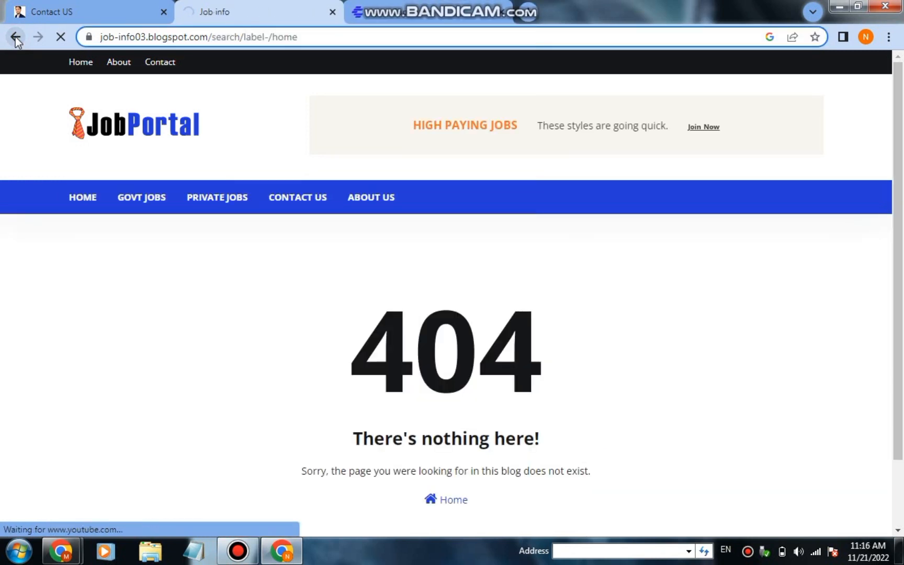
click(16, 38)
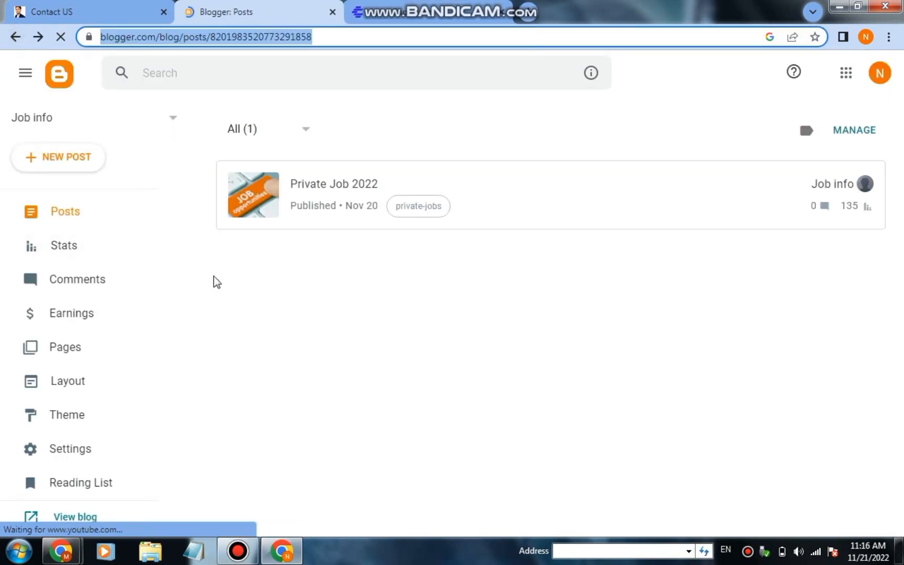
Create a new blog page titled "About US".
click(89, 345)
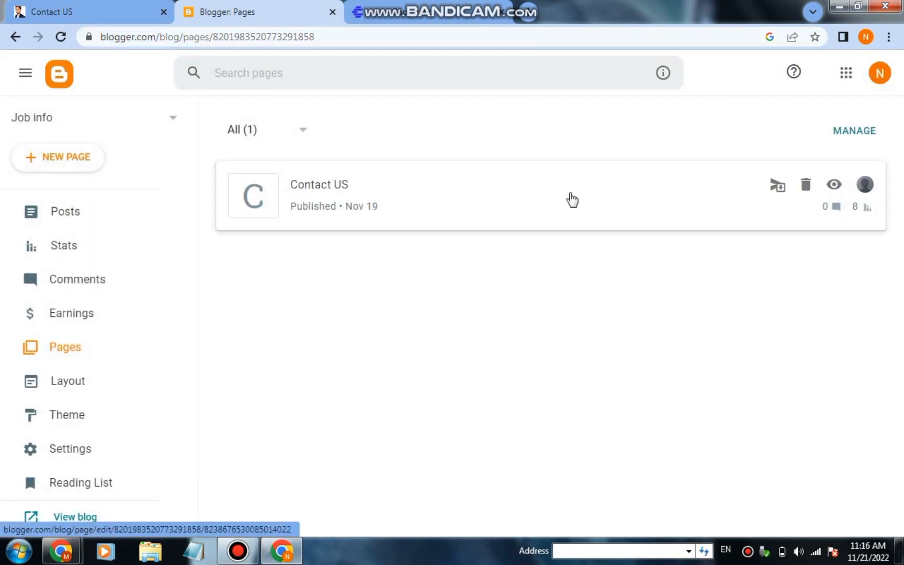
click(56, 156)
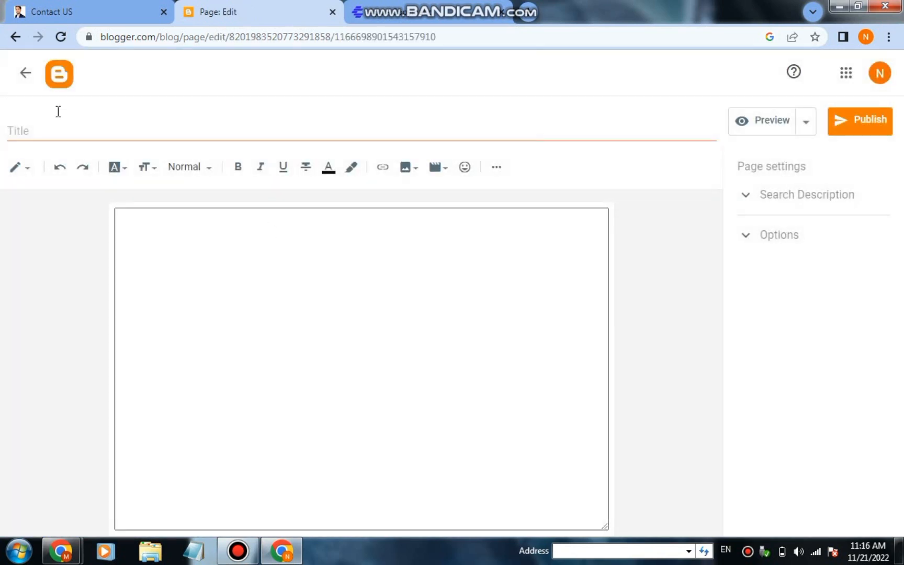
click(61, 123)
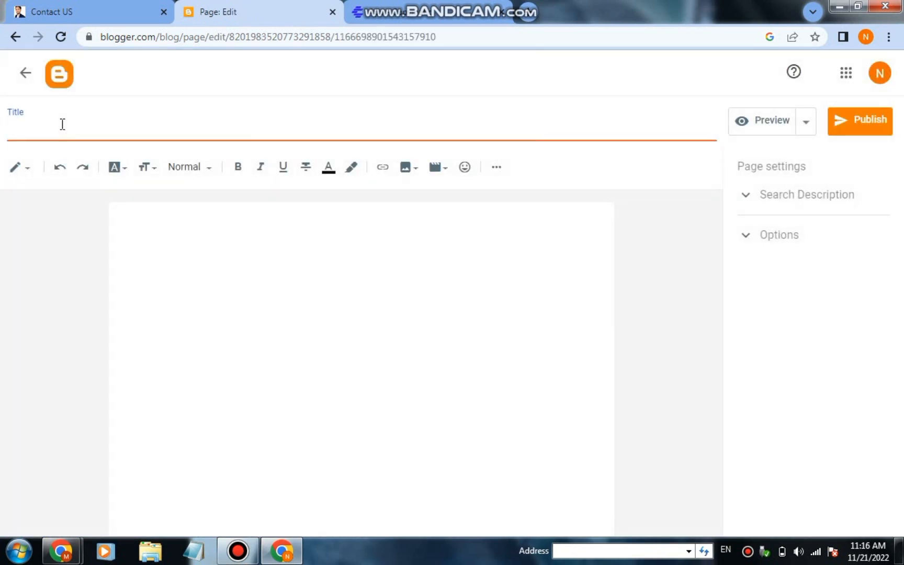
text(About US)
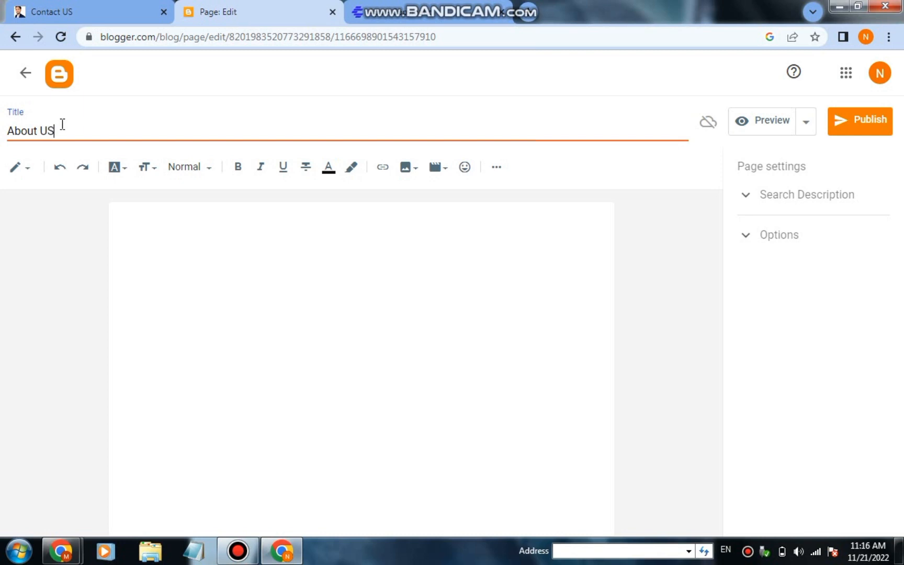
Open the "About us" text file from the desktop in Notepad and copy all of its text.
click(156, 317)
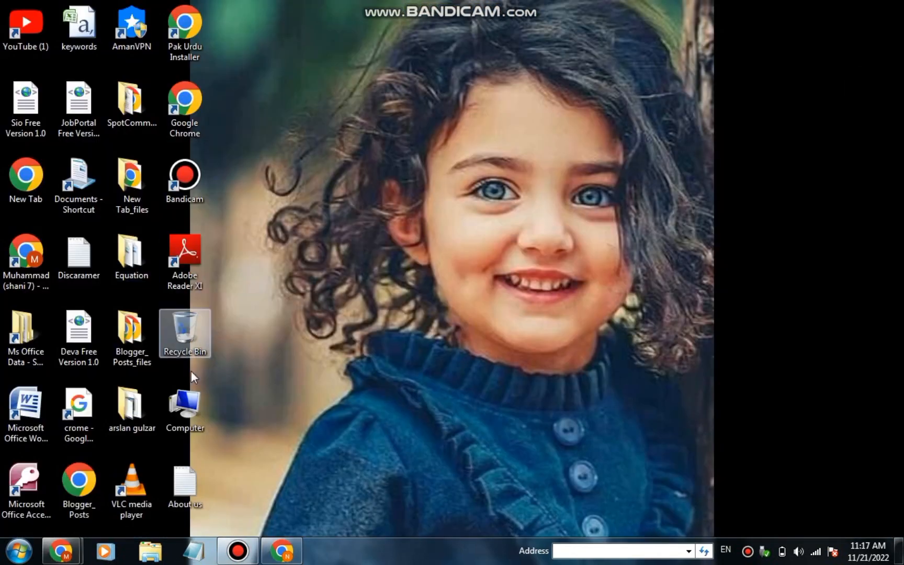
double_click(191, 501)
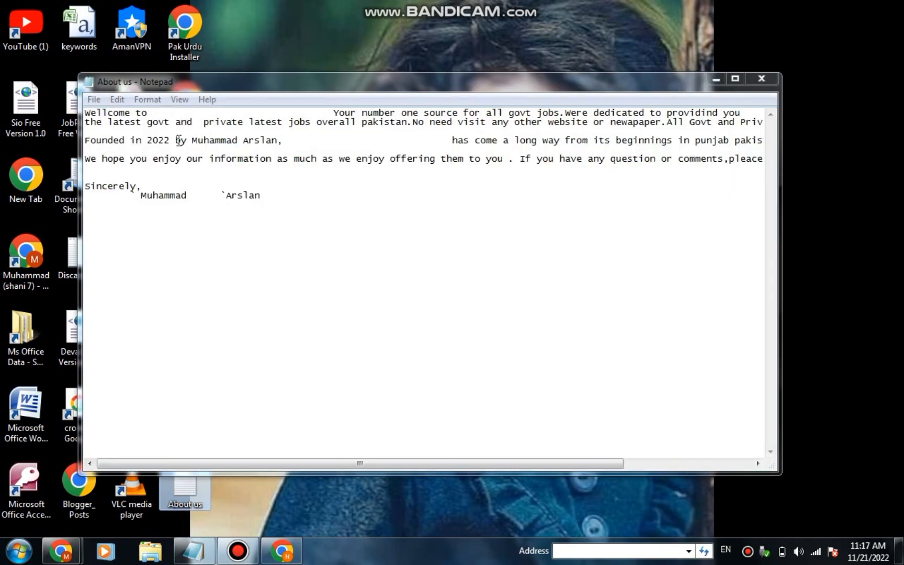
drag(287, 215, 93, 111)
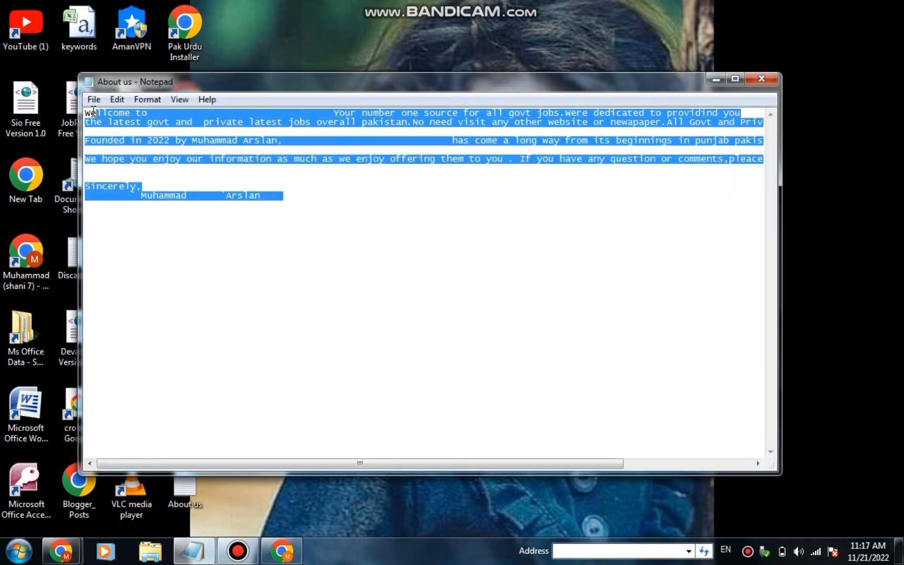
right_click(88, 110)
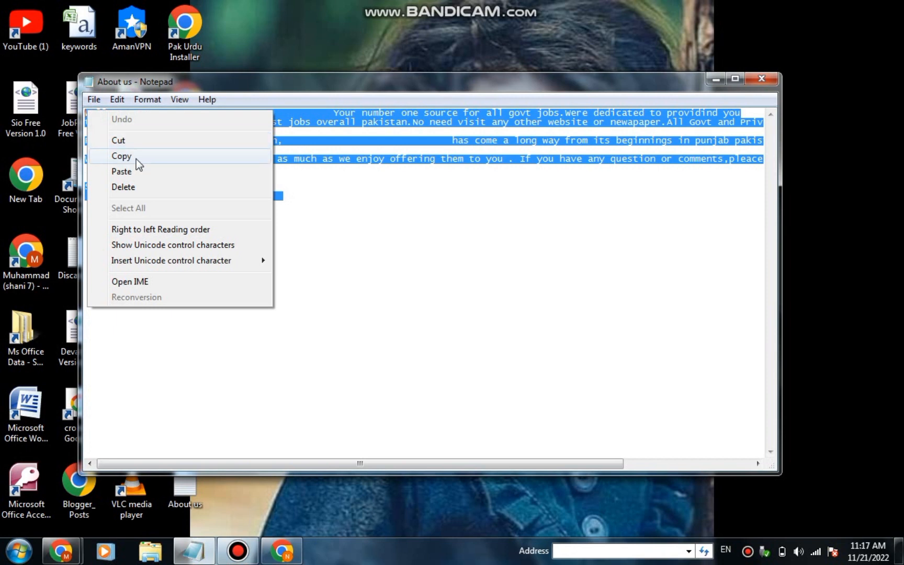
click(137, 159)
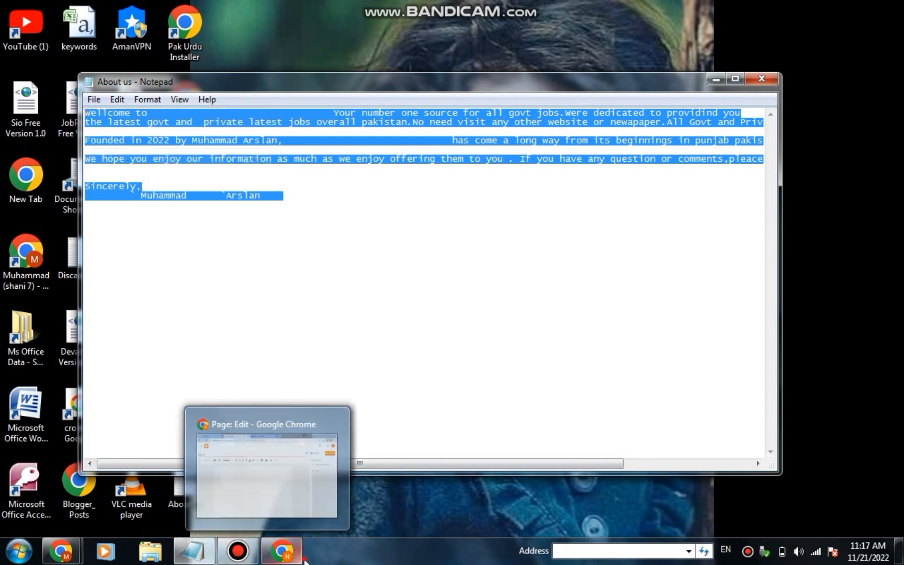
Switch back to the page editor in Chrome and paste the copied text into the page body.
click(287, 550)
click(297, 470)
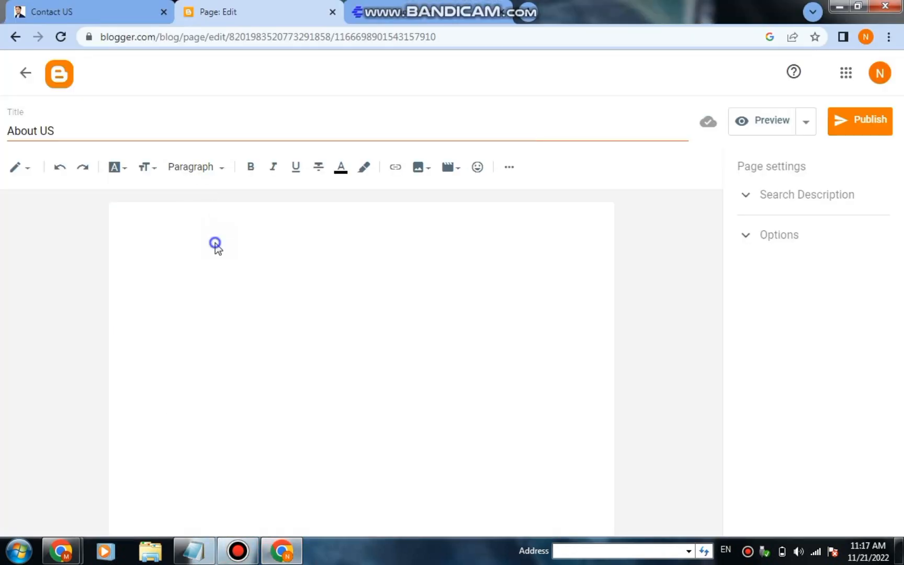
right_click(215, 244)
click(252, 330)
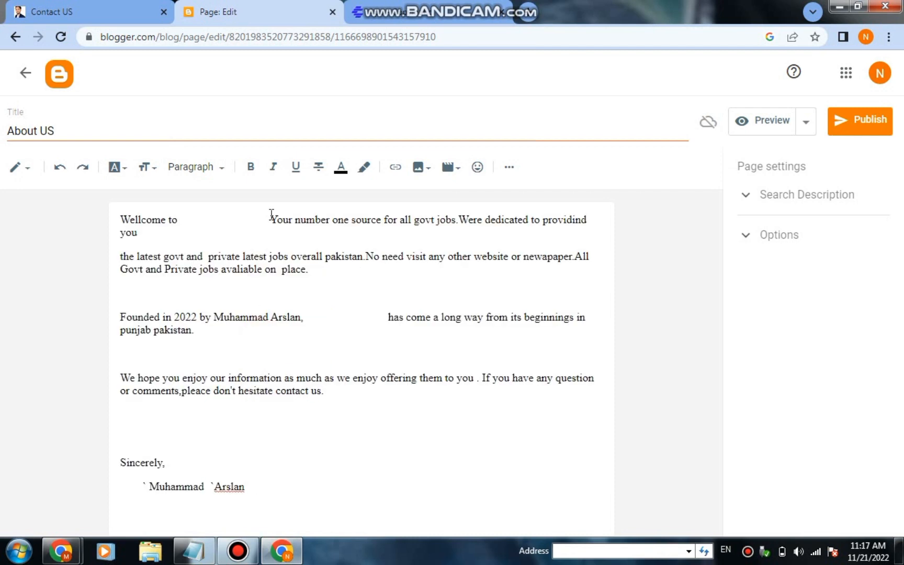
click(176, 220)
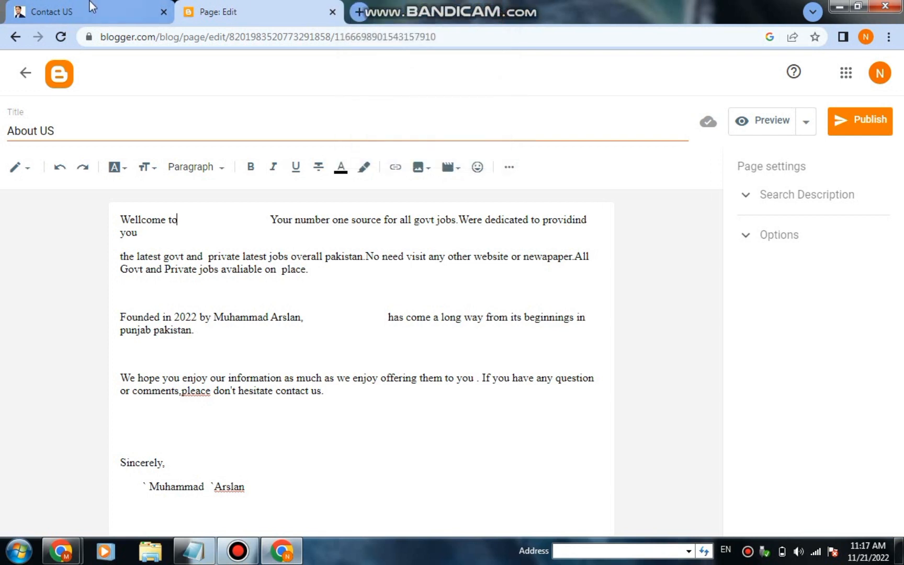
click(74, 6)
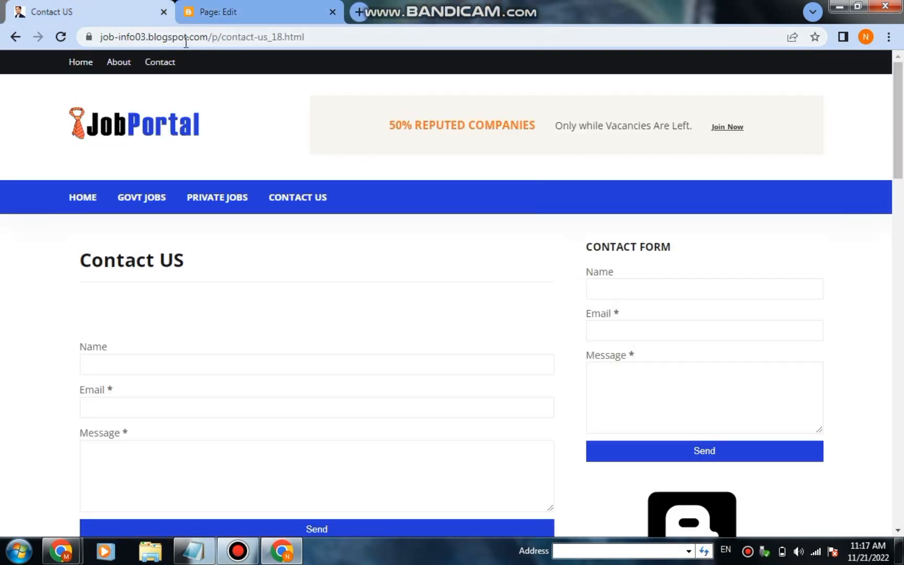
click(207, 37)
click(236, 37)
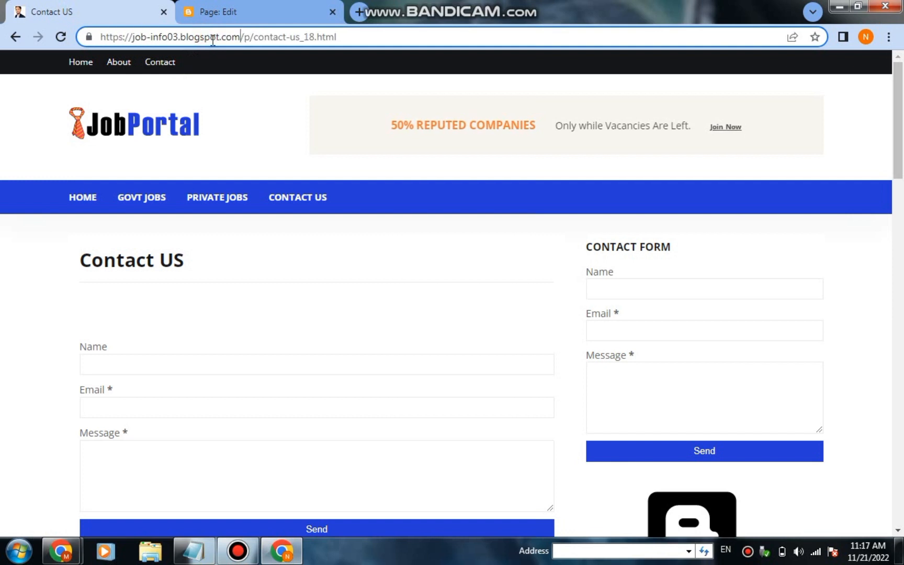
drag(236, 37, 101, 34)
key(ctrl+c)
click(89, 36)
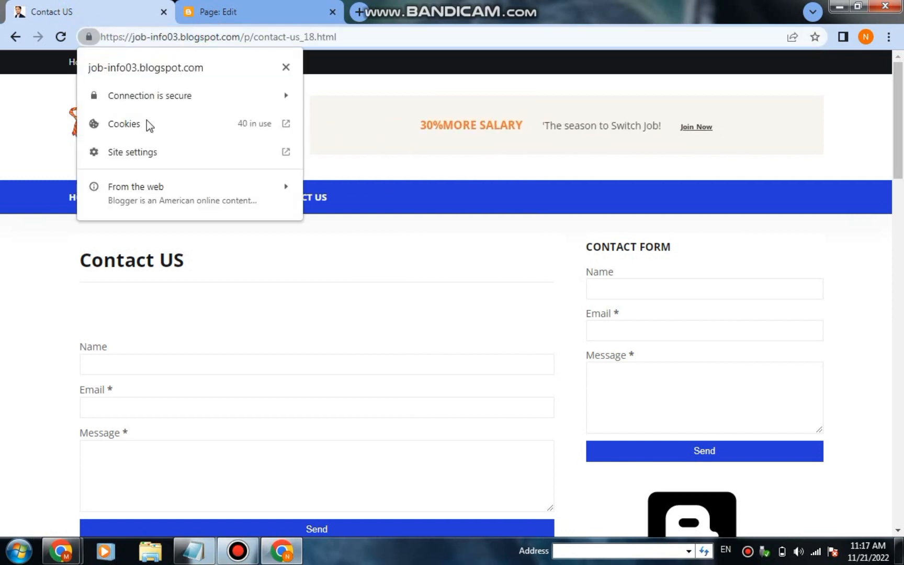
click(130, 26)
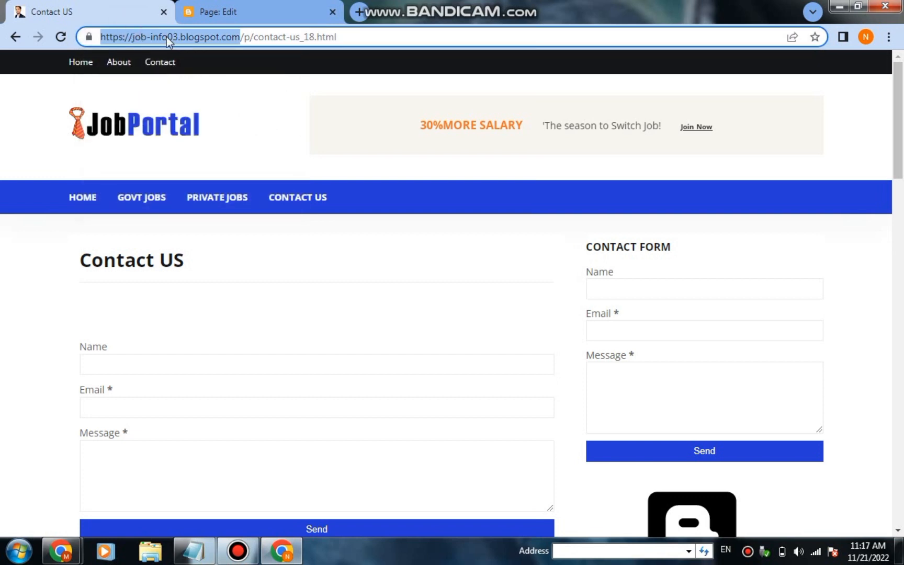
Paste the blog address after "Wellcome to" in the first paragraph and separate it with a space.
click(225, 11)
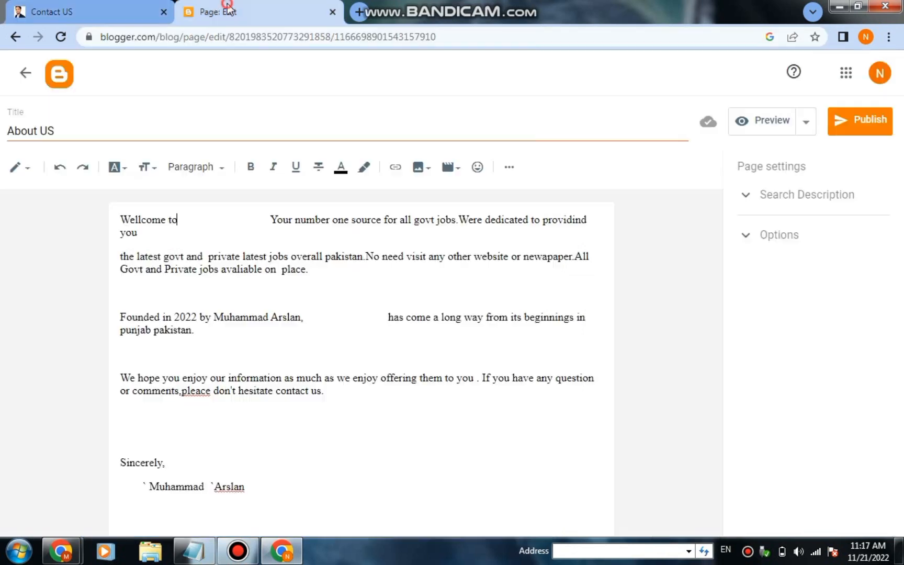
key(ctrl+v)
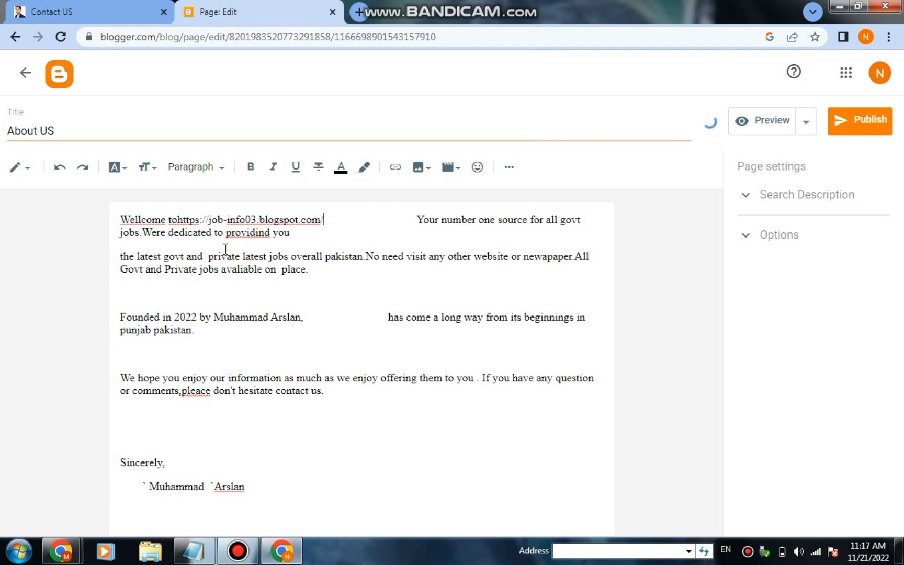
click(176, 219)
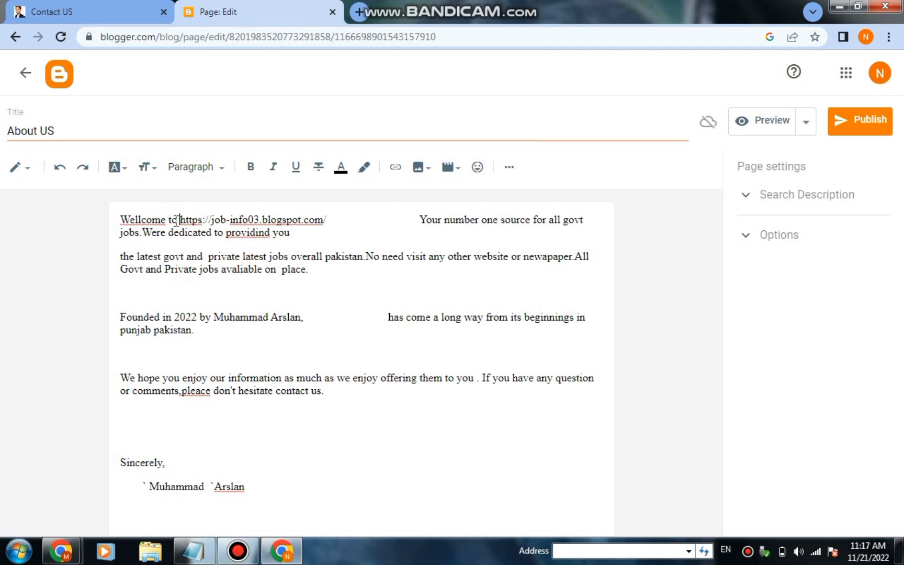
key(BackSpace)
Remove the excess blank space between the blog address and "Your number one source", keeping the address's closing slash.
click(418, 220)
key(BackSpace)
key(BackSpace)
key(BackSpace)
key(BackSpace)
key(BackSpace)
key(BackSpace)
key(BackSpace)
key(BackSpace)
key(BackSpace)
key(BackSpace)
key(BackSpace)
key(BackSpace)
key(BackSpace)
key(BackSpace)
key(BackSpace)
key(BackSpace)
key(BackSpace)
key(BackSpace)
key(BackSpace)
key(BackSpace)
key(BackSpace)
key(BackSpace)
key(BackSpace)
key(BackSpace)
key(BackSpace)
key(BackSpace)
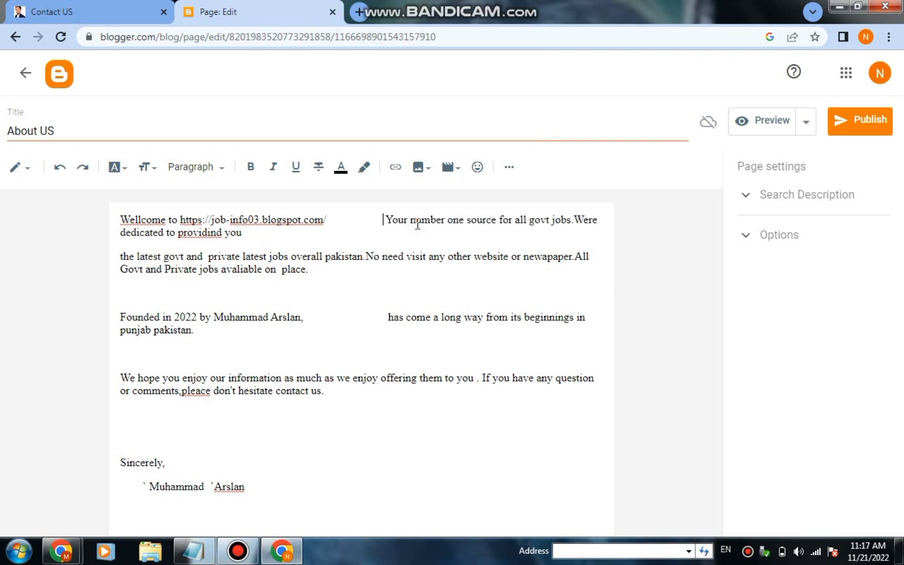
key(BackSpace)
key(BackSpace)
key(BackSpace)
key(BackSpace)
key(BackSpace)
key(BackSpace)
key(BackSpace)
key(BackSpace)
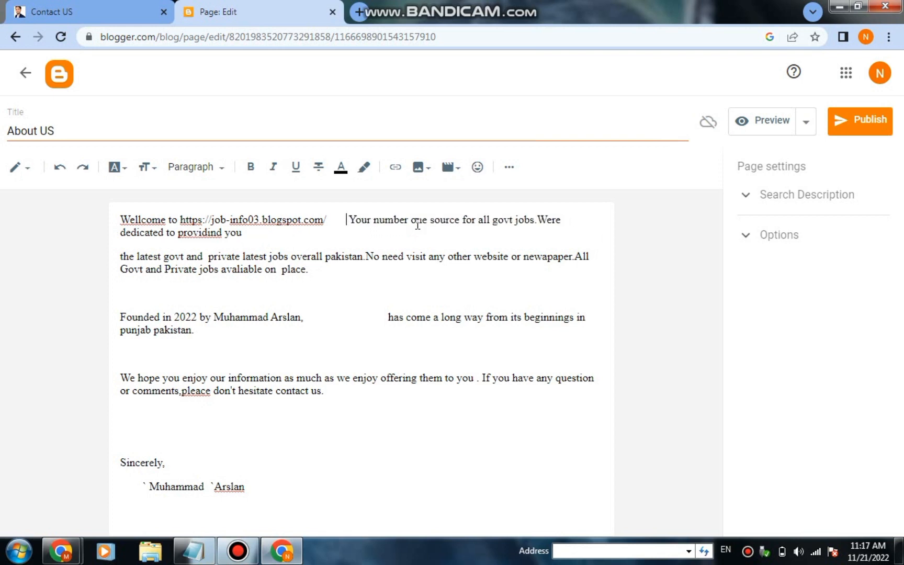
key(BackSpace)
key(BackSpace)
key(BackSpace)
key(BackSpace)
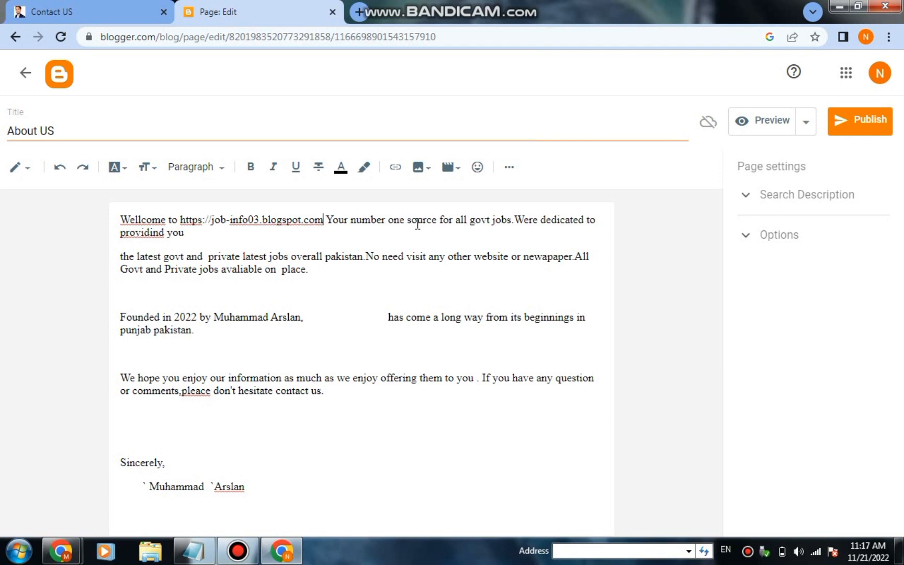
text(/)
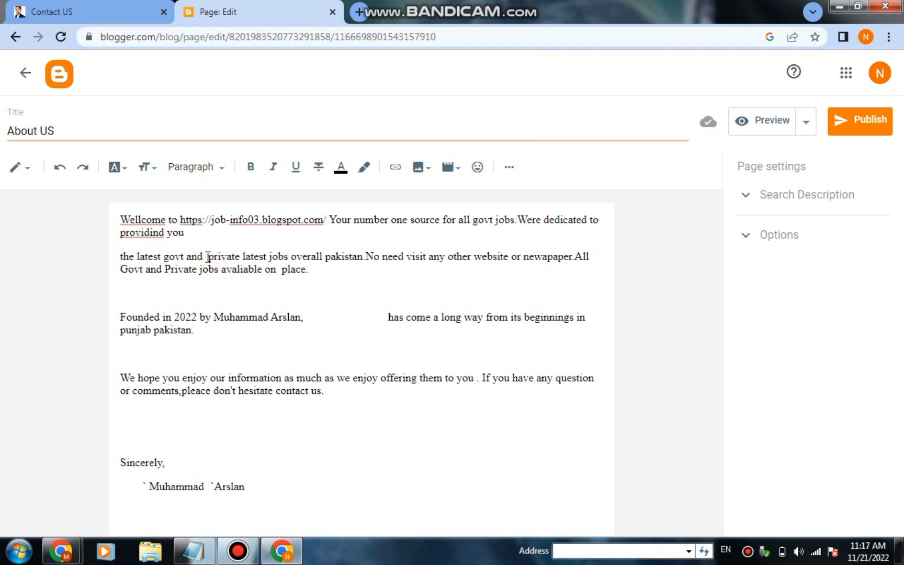
click(379, 319)
click(390, 317)
key(BackSpace)
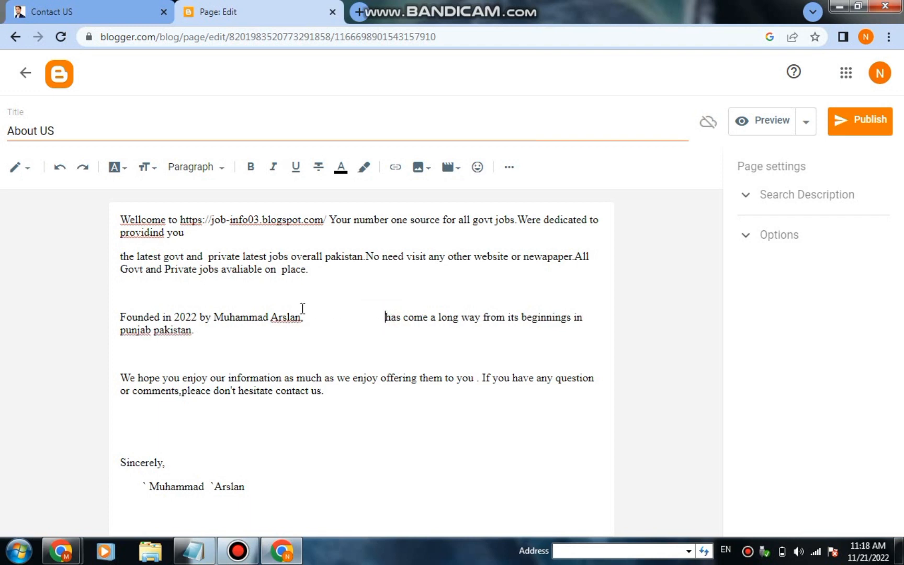
click(139, 8)
click(265, 12)
click(303, 319)
text(https://job-info03.blogspot.com/)
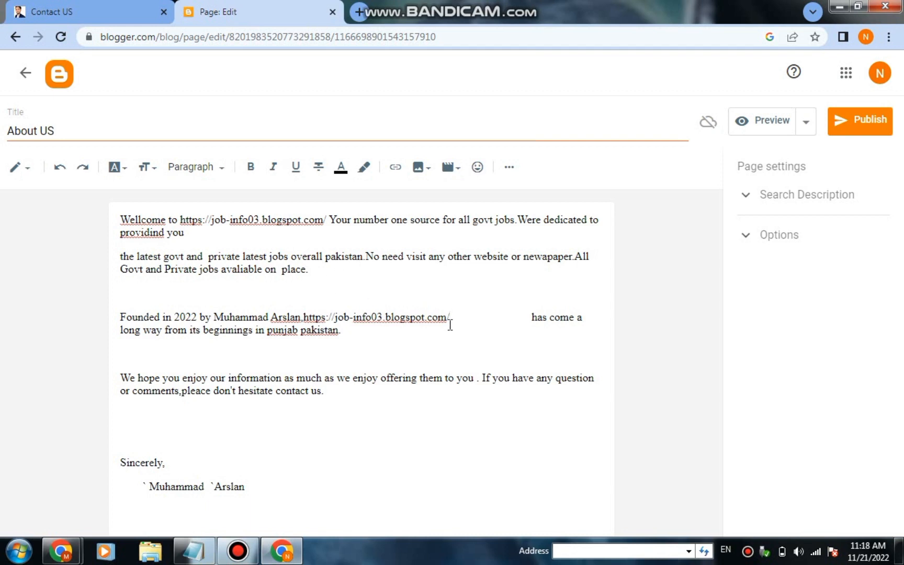
Delete the blank gap between the blog address and "has come a long way" in the "Founded in 2022" paragraph.
click(531, 319)
key(BackSpace)
key(BackSpace)
key(BackSpace)
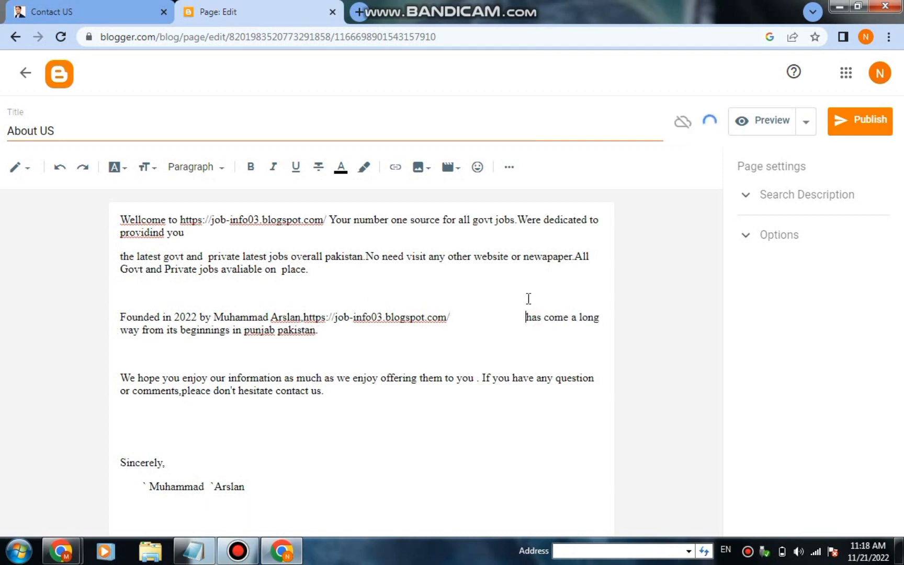
key(BackSpace)
key(BackSpace)
key(BackSpace)
key(BackSpace)
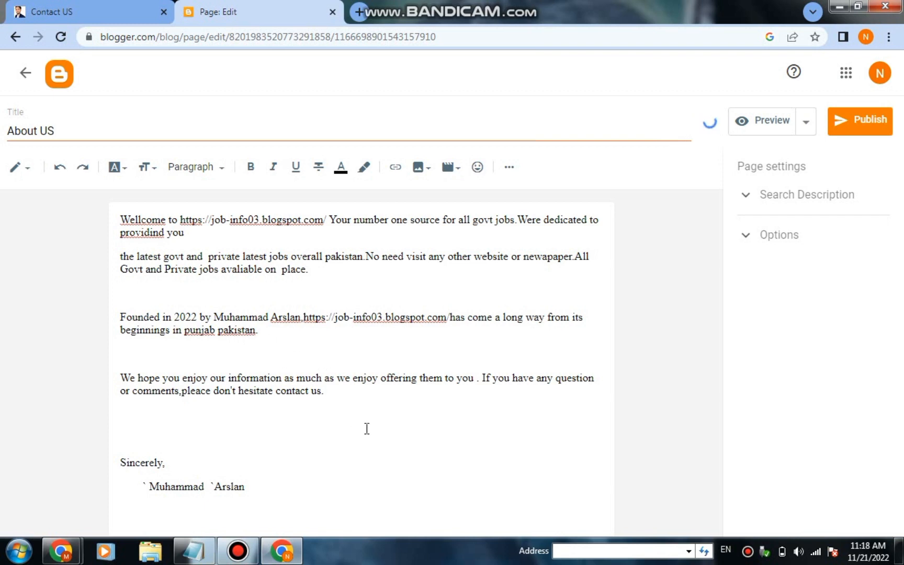
Remove the indent before the sender's name in the signature, keeping the name on its own line below "Sincerely,".
click(145, 486)
key(BackSpace)
key(BackSpace)
key(BackSpace)
key(BackSpace)
key(BackSpace)
key(BackSpace)
key(BackSpace)
key(BackSpace)
key(BackSpace)
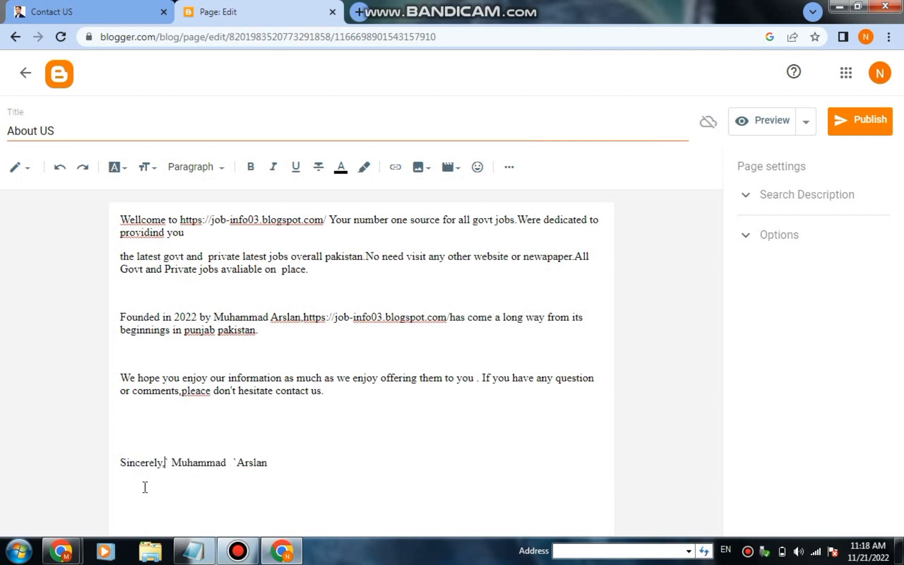
key(Return)
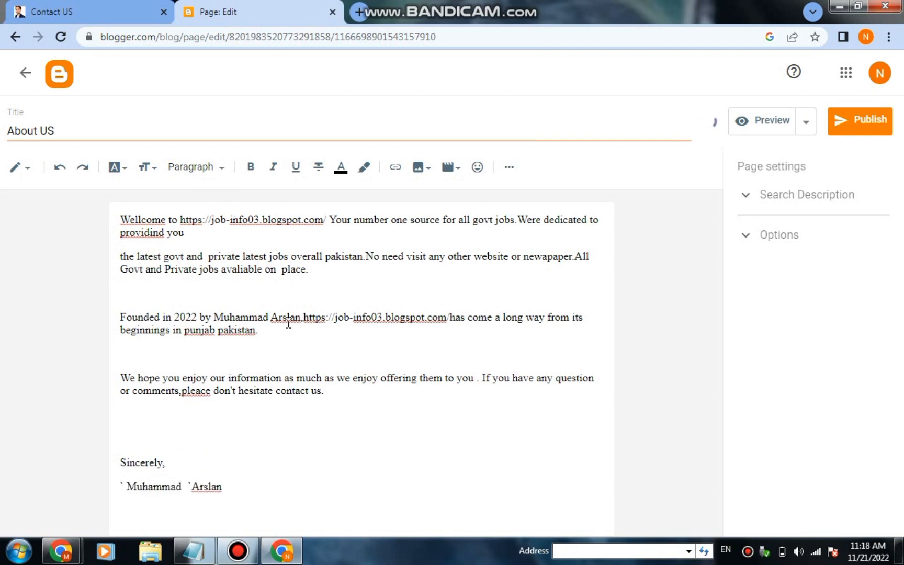
Close up the blank space above the "We hope you enjoy our information" paragraph so it starts directly below the "Founded in 2022" paragraph.
click(317, 373)
click(120, 376)
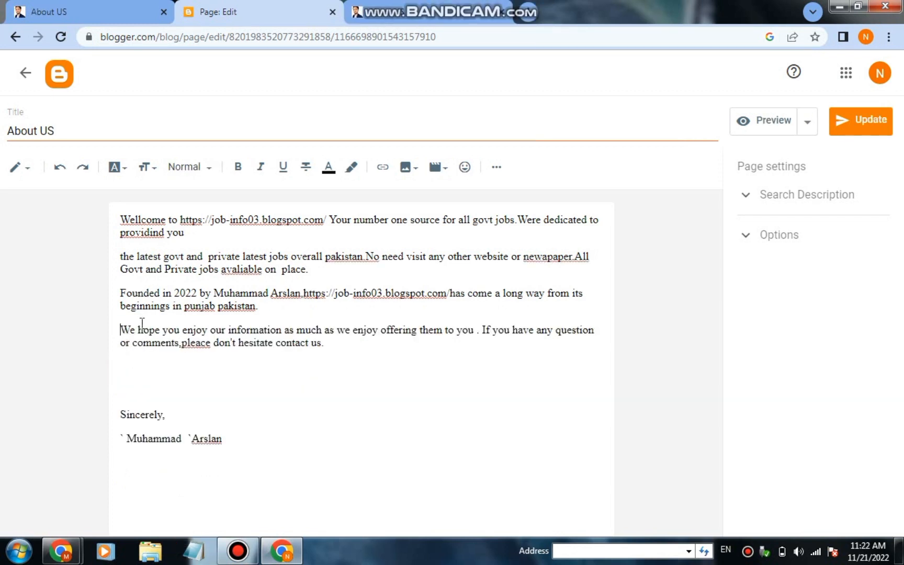
key(BackSpace)
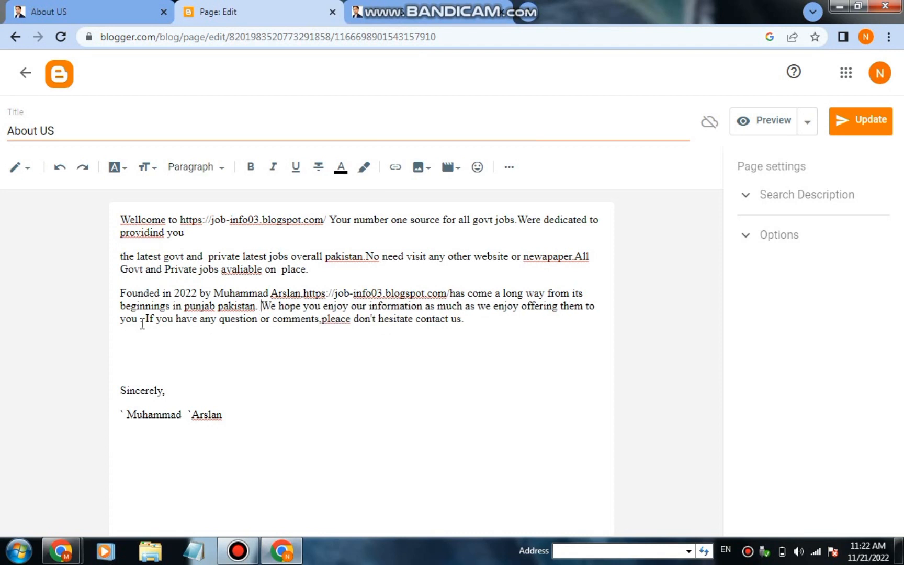
key(Return)
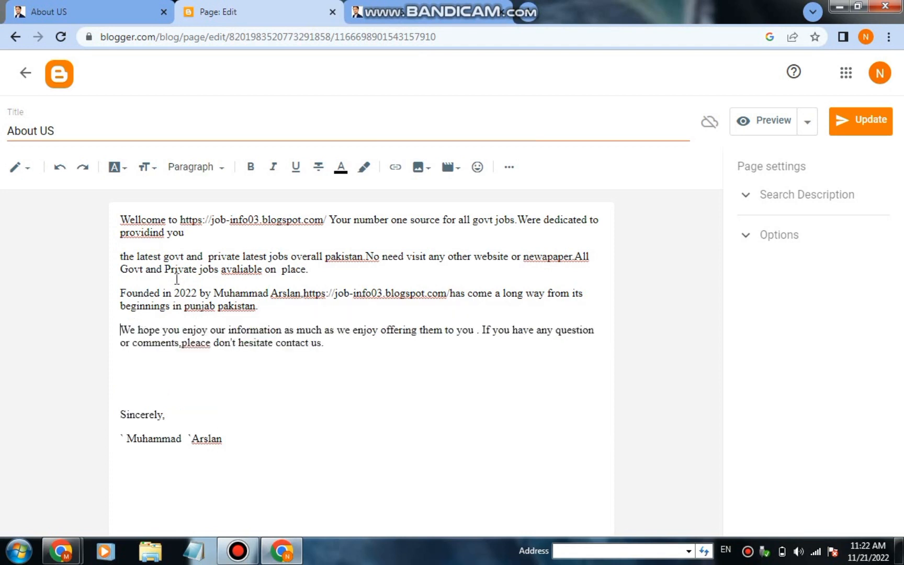
Leave a single blank line above an indented "Sincerely," and update the About US page.
click(122, 419)
key(Delete)
key(Delete)
key(BackSpace)
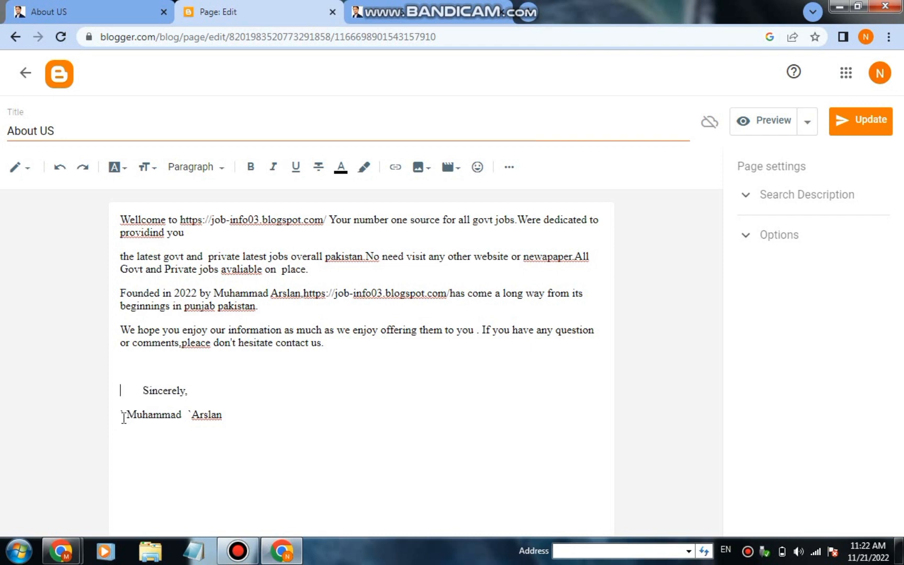
key(BackSpace)
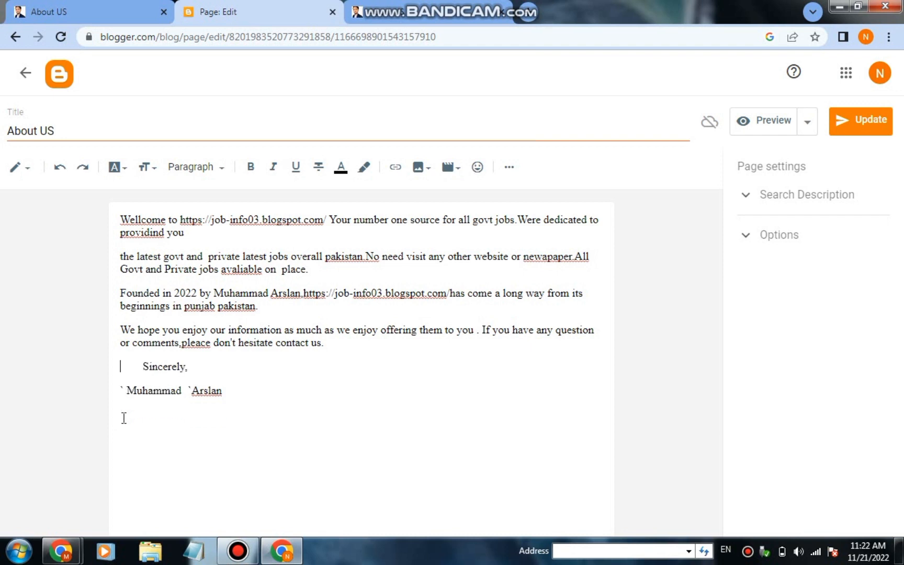
key(Return)
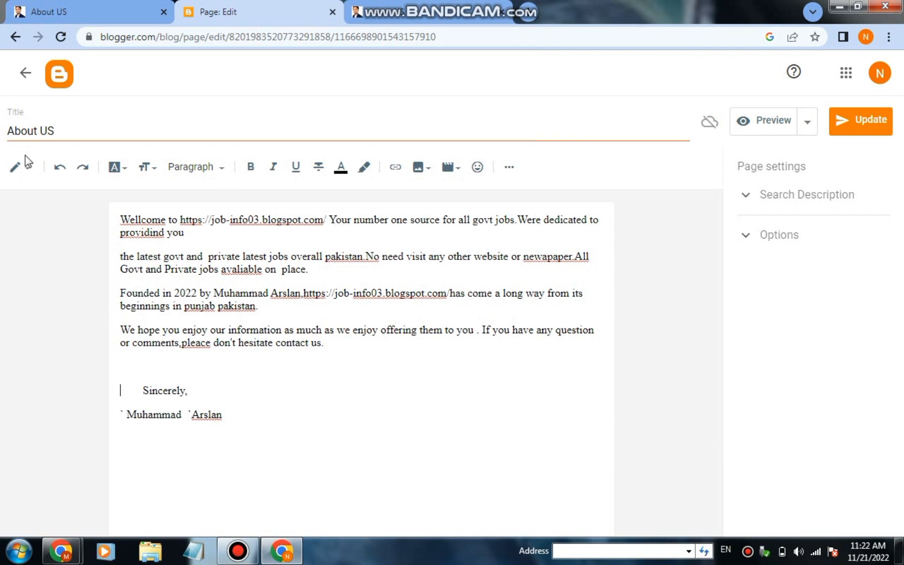
click(868, 125)
View the published About US page from the pages list and copy its web address.
click(25, 74)
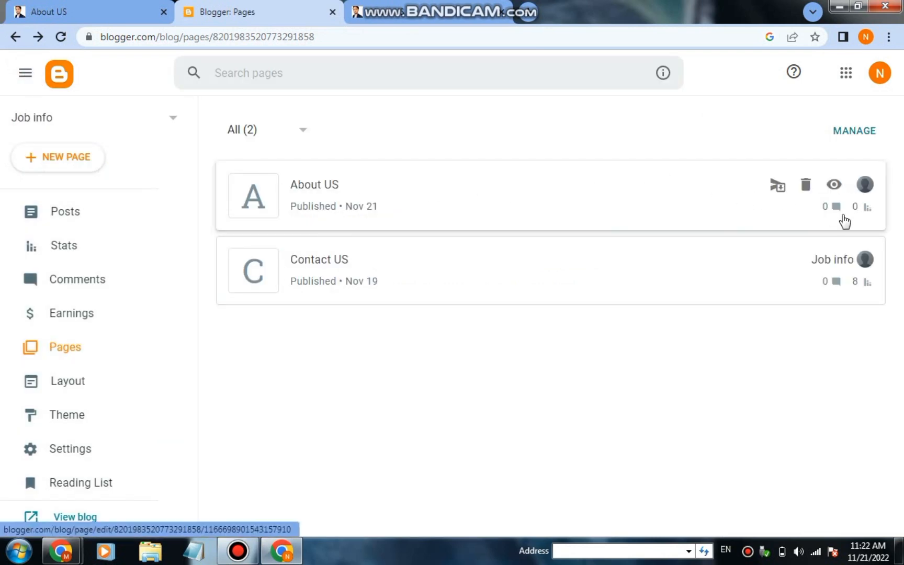
click(834, 184)
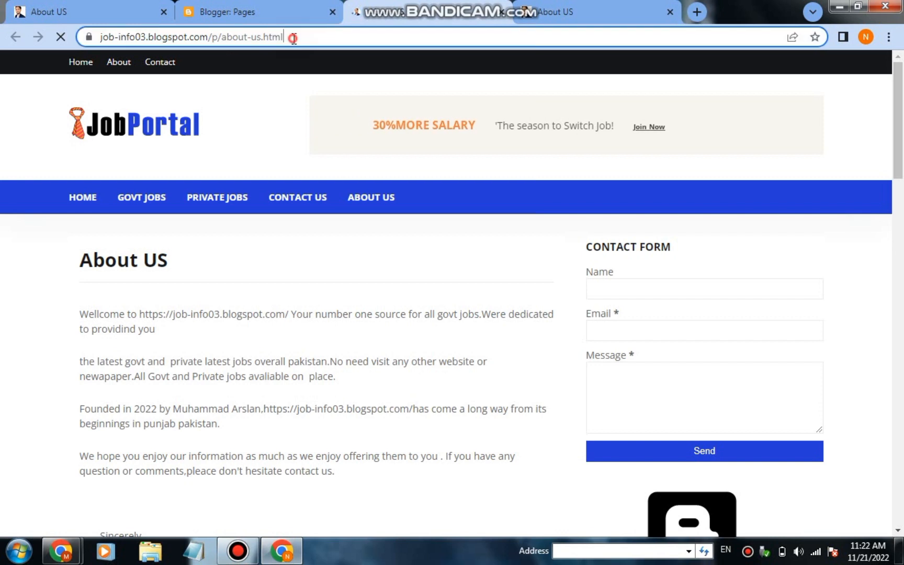
click(294, 37)
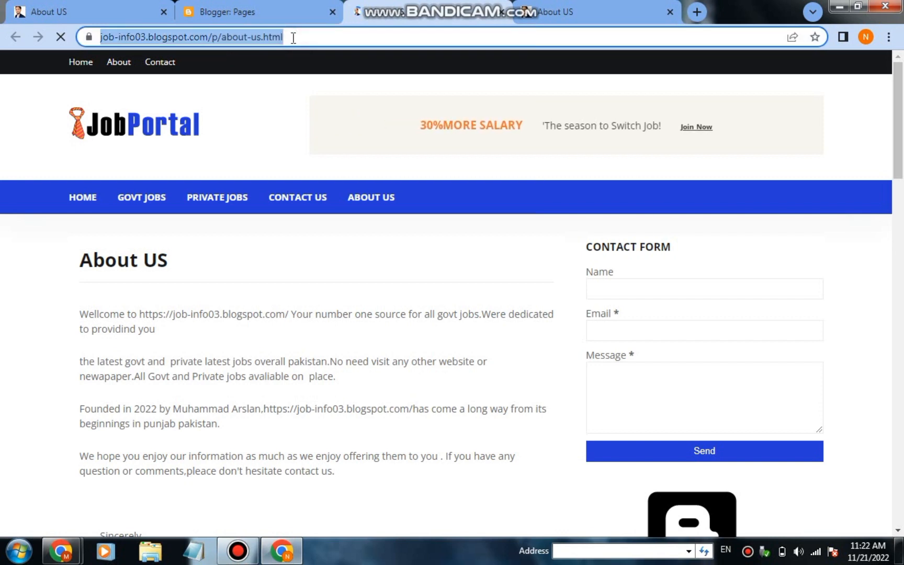
click(283, 3)
click(251, 8)
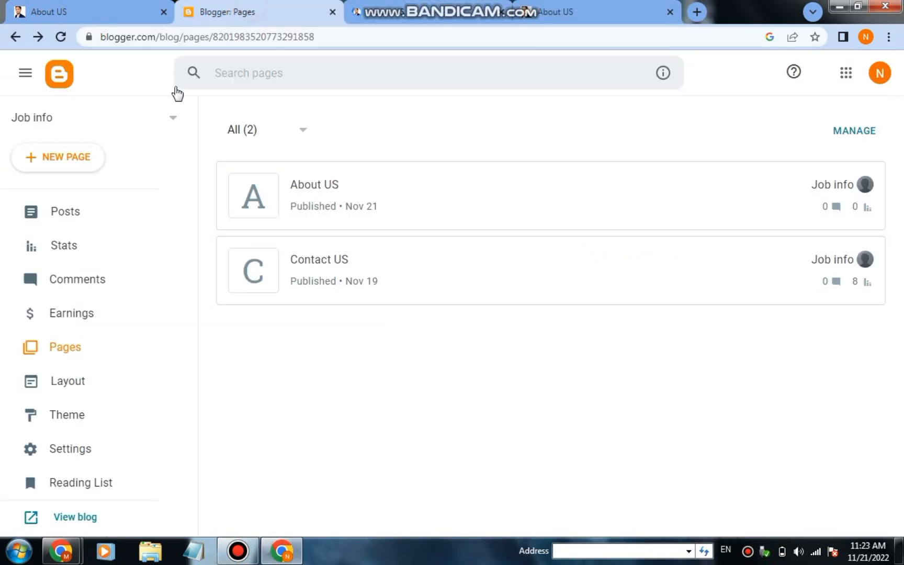
Open the About US item for editing in the Main Menu Link List widget of the blog's layout.
click(95, 390)
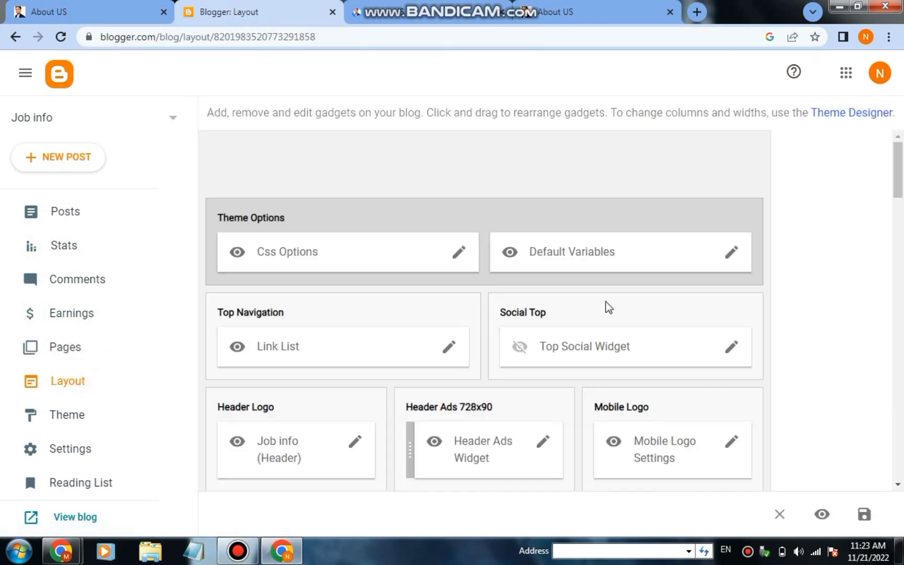
scroll(483, 314, down, 5)
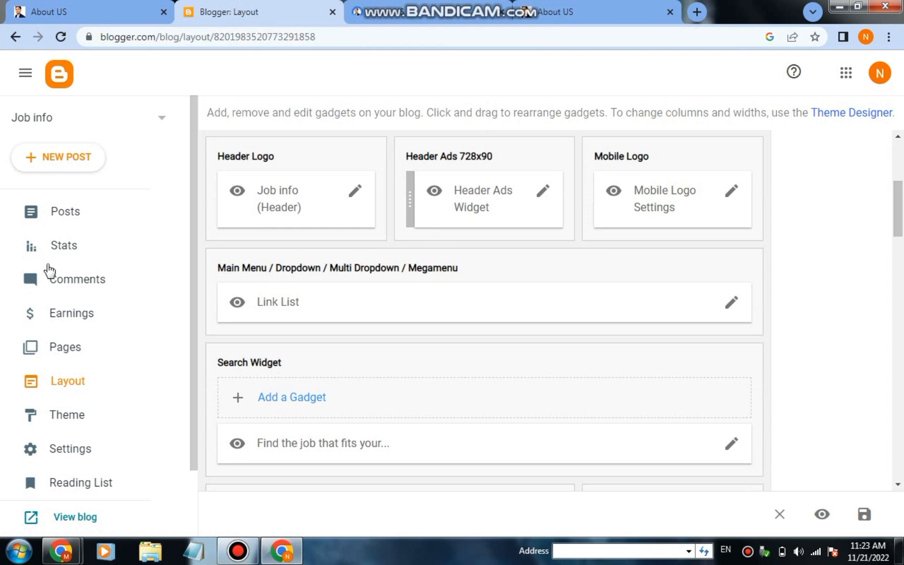
click(731, 306)
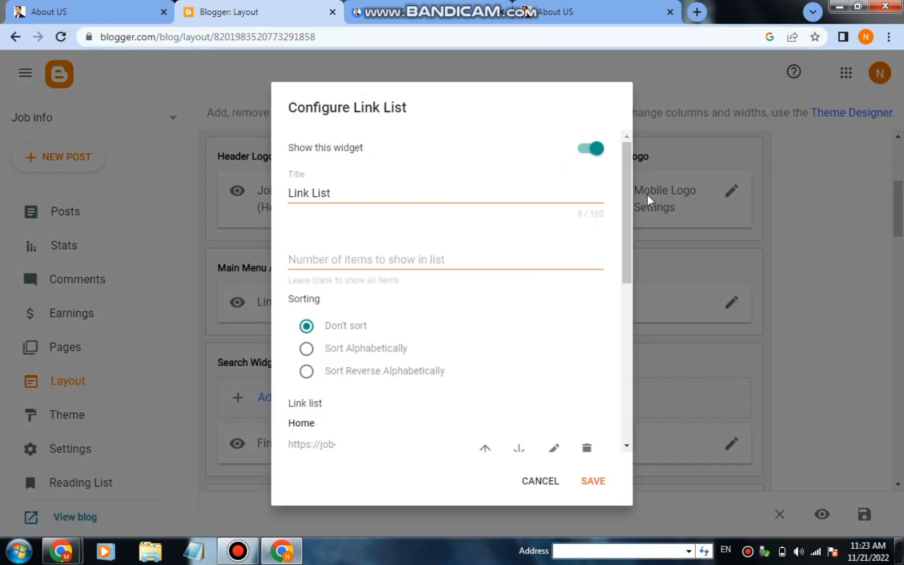
drag(628, 230, 650, 420)
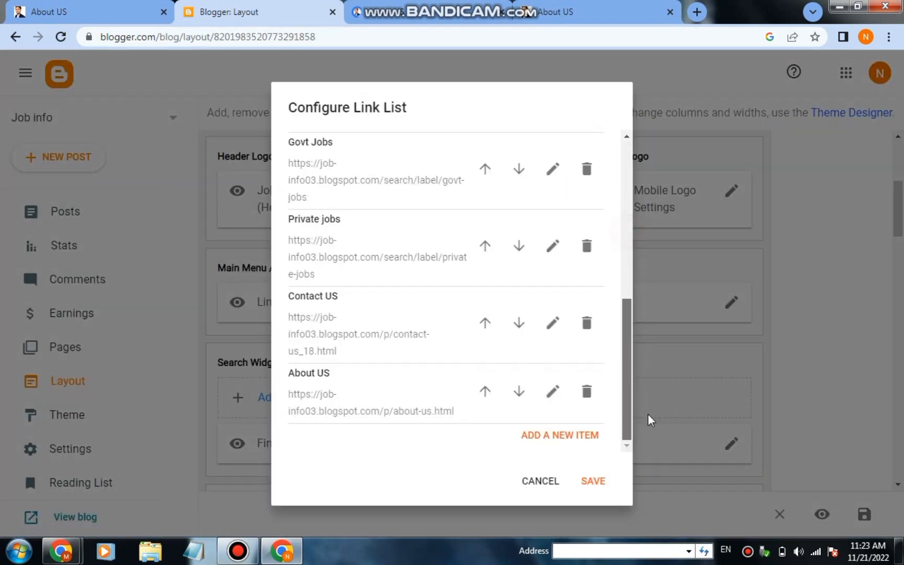
click(550, 391)
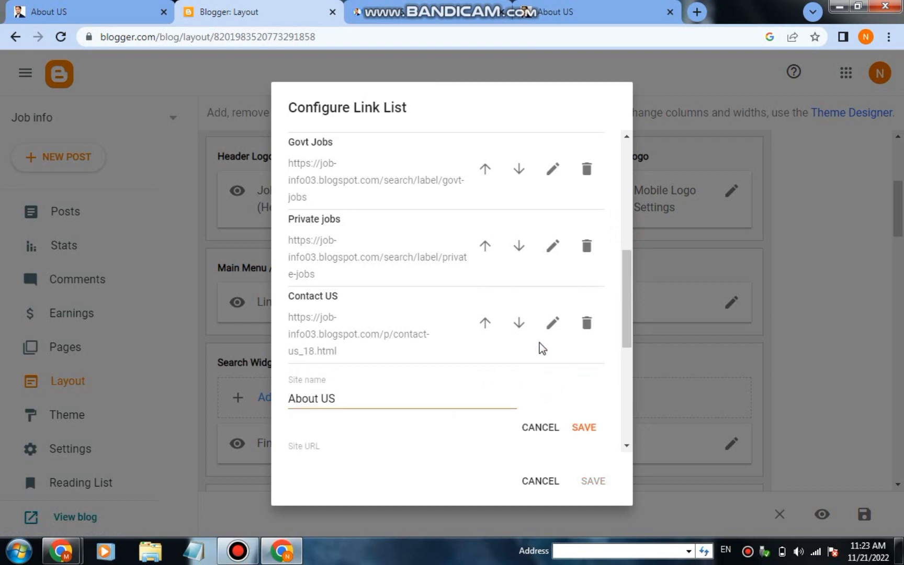
drag(626, 298, 631, 365)
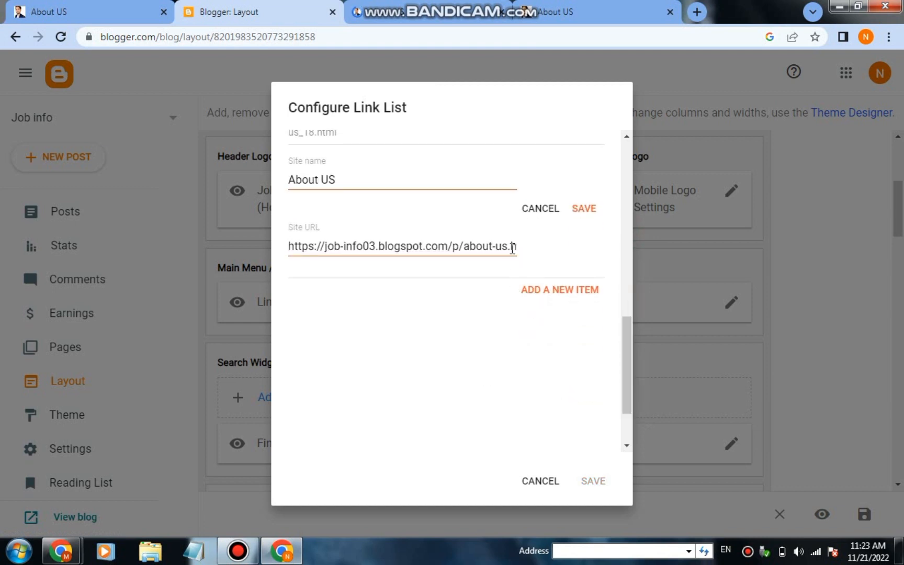
double_click(512, 246)
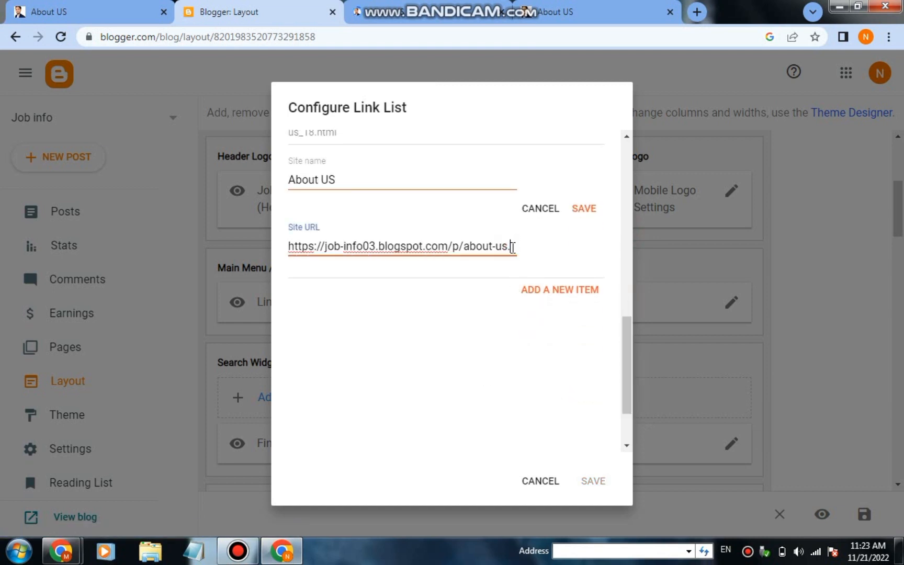
key(BackSpace)
key(BackSpace)
key(BackSpace)
key(BackSpace)
key(BackSpace)
key(BackSpace)
key(BackSpace)
key(BackSpace)
key(BackSpace)
key(BackSpace)
key(BackSpace)
key(BackSpace)
key(BackSpace)
key(BackSpace)
key(BackSpace)
key(BackSpace)
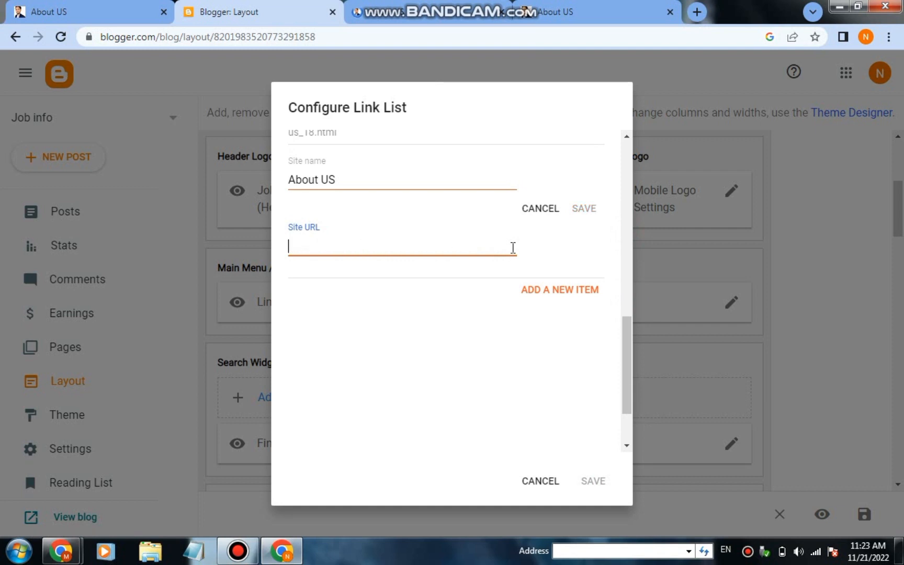
text(https://job-info03.blogspot.com/p/about-us.html)
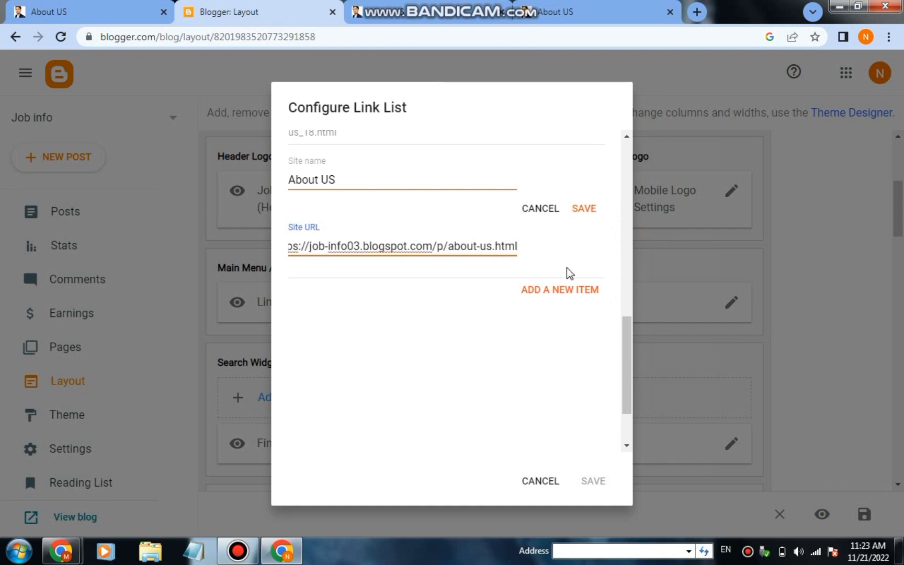
Save the edited About US item with its link list, and save the layout arrangement.
click(590, 214)
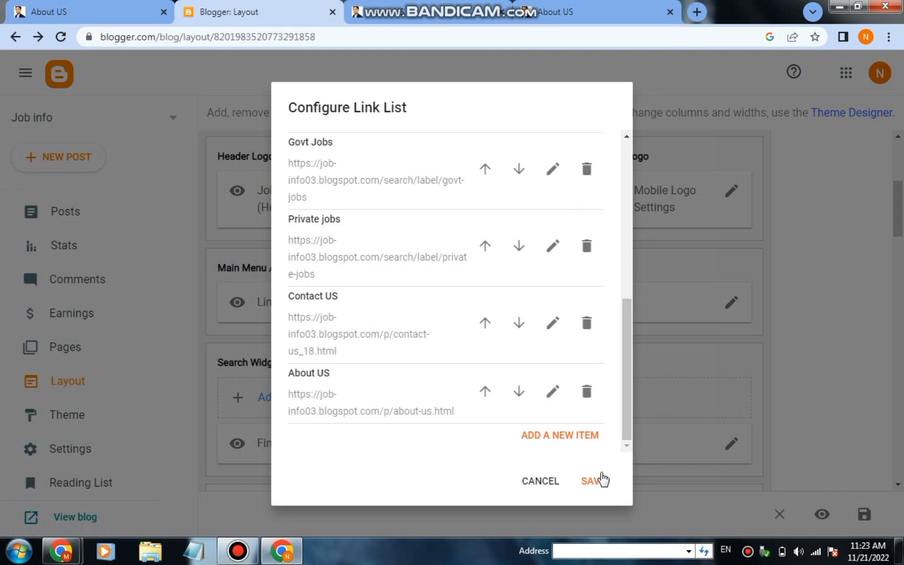
click(591, 481)
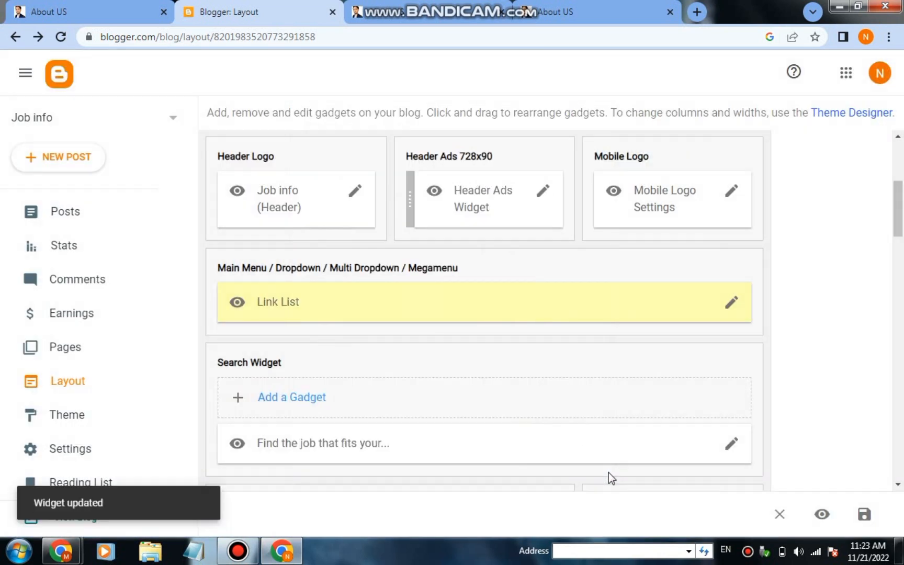
click(865, 519)
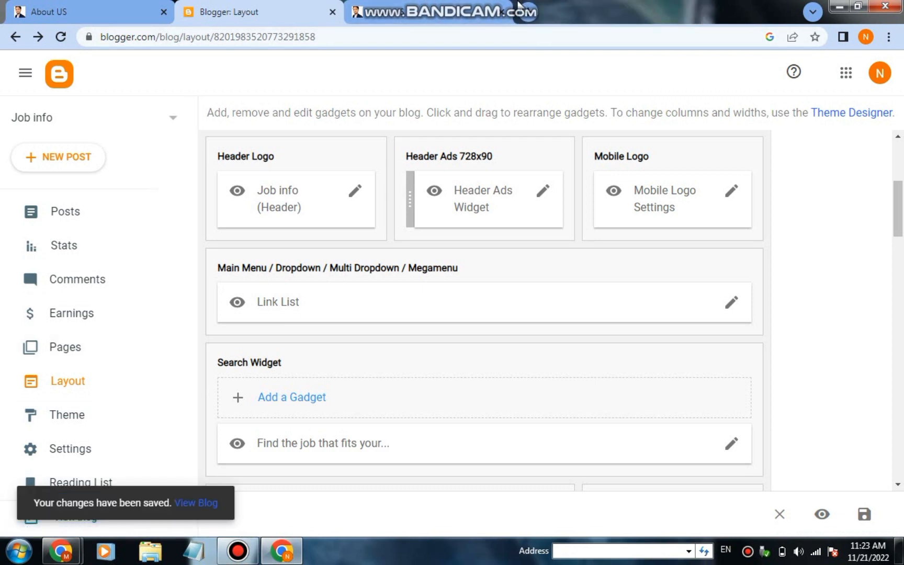
Close the extra About US browser tabs and open the live blog.
click(505, 12)
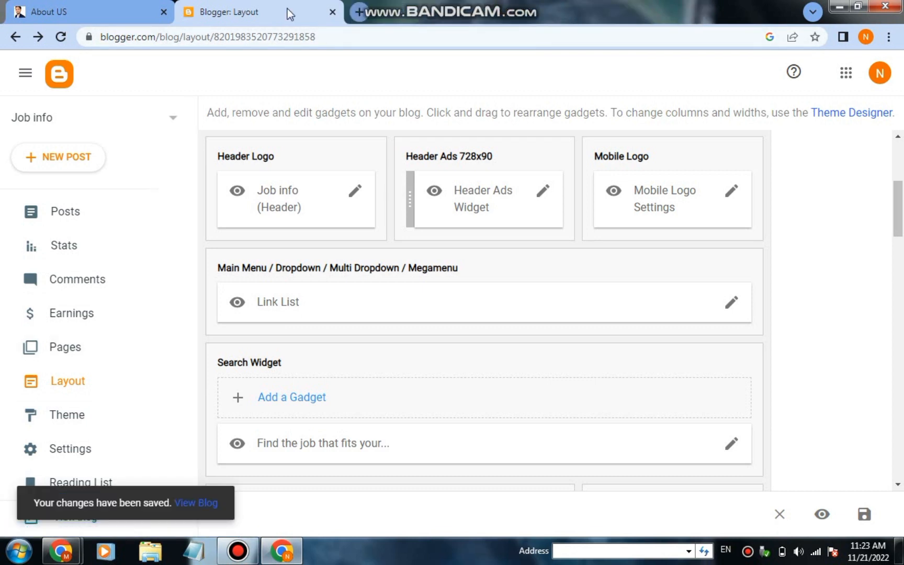
click(162, 12)
click(202, 503)
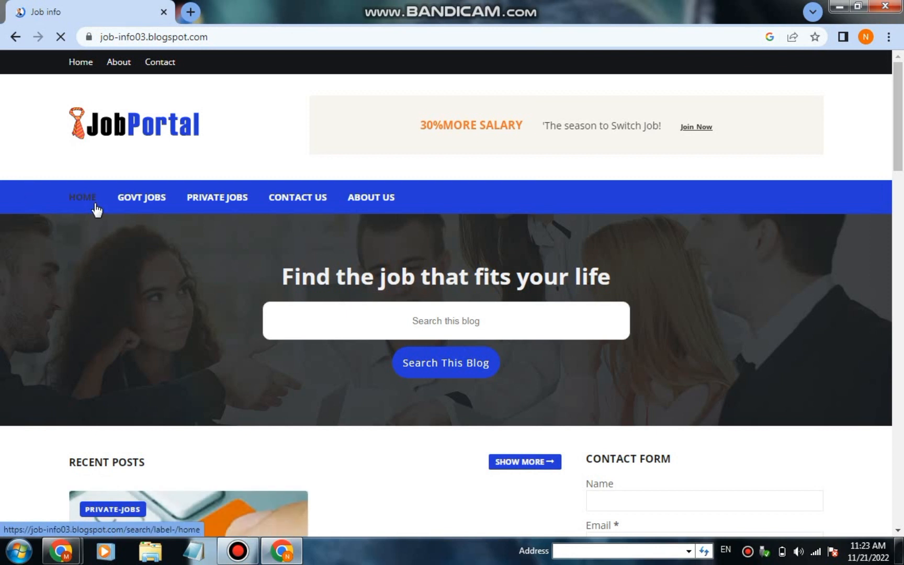
Follow the site's ABOUT US main menu link and review the page's paragraphs.
click(380, 205)
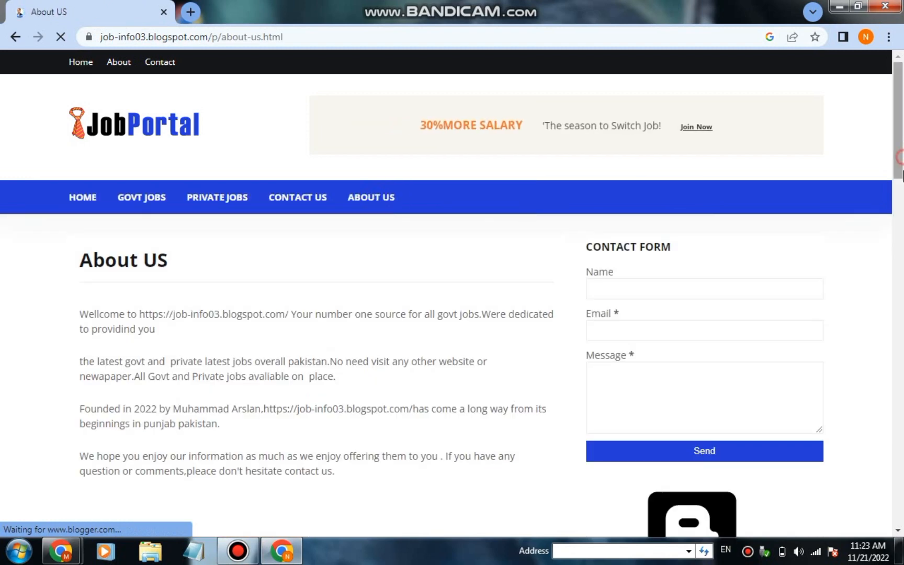
scroll(366, 220, down, 2)
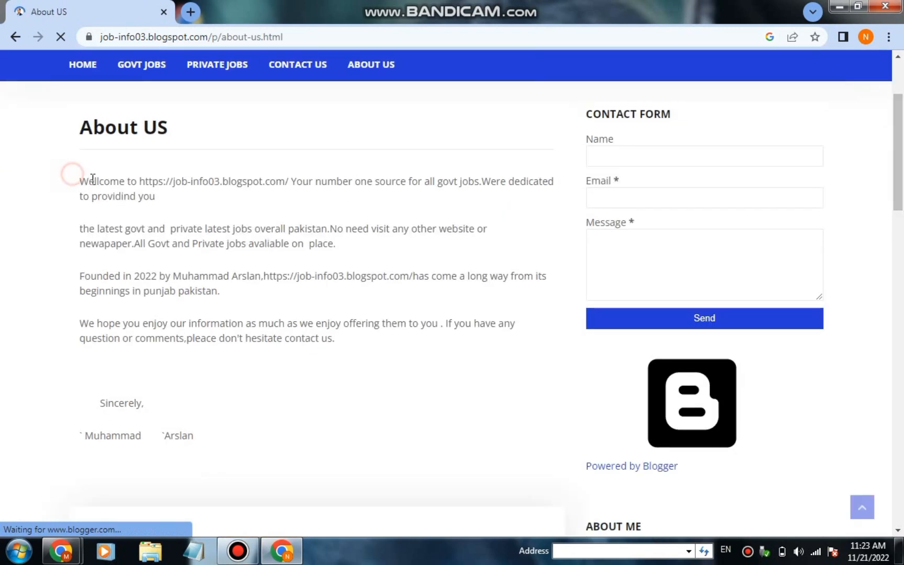
drag(93, 178, 342, 352)
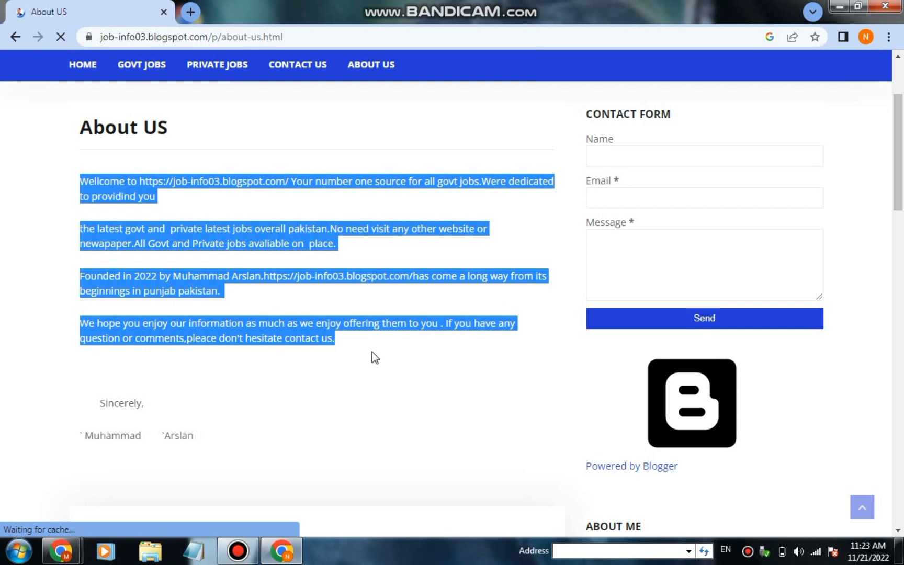
click(363, 351)
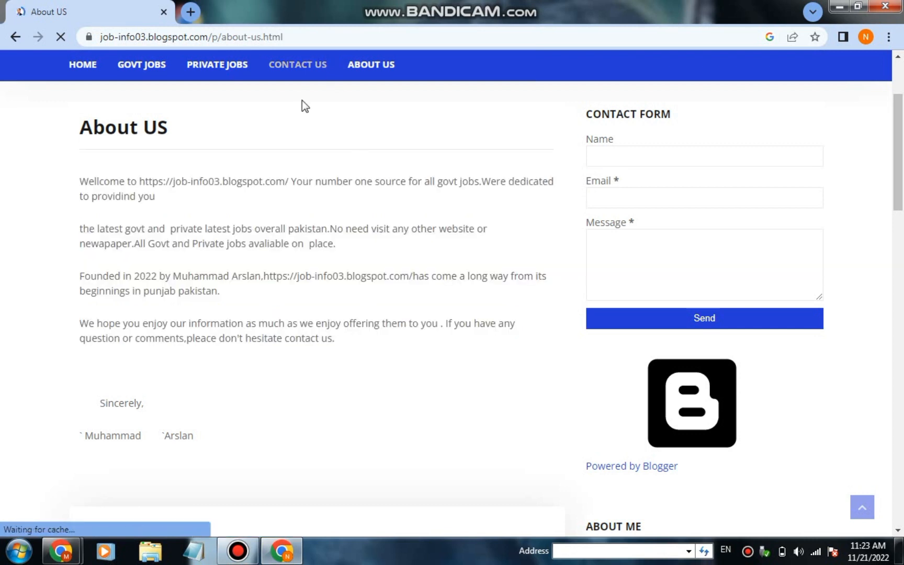
Visit the site's Contact US page, then return to About US and look over the whole page.
click(309, 69)
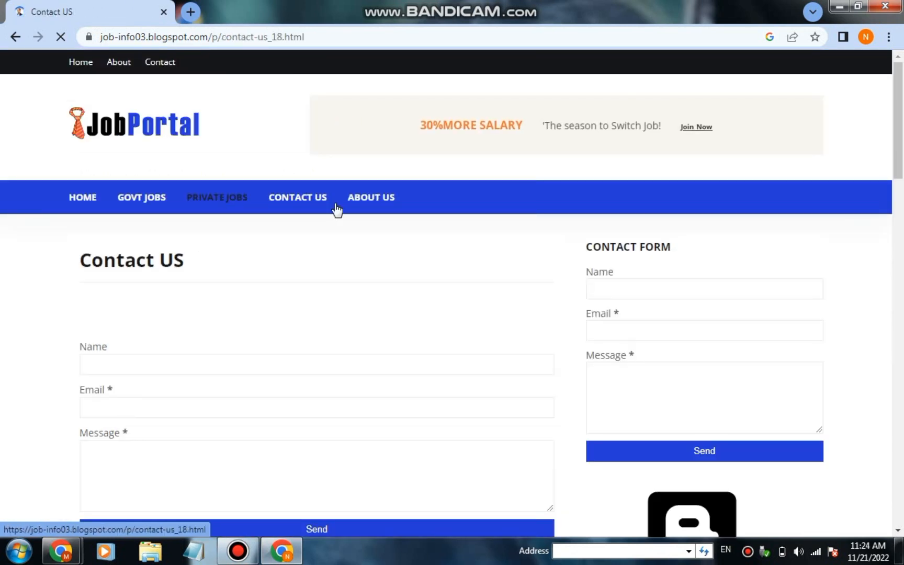
click(372, 198)
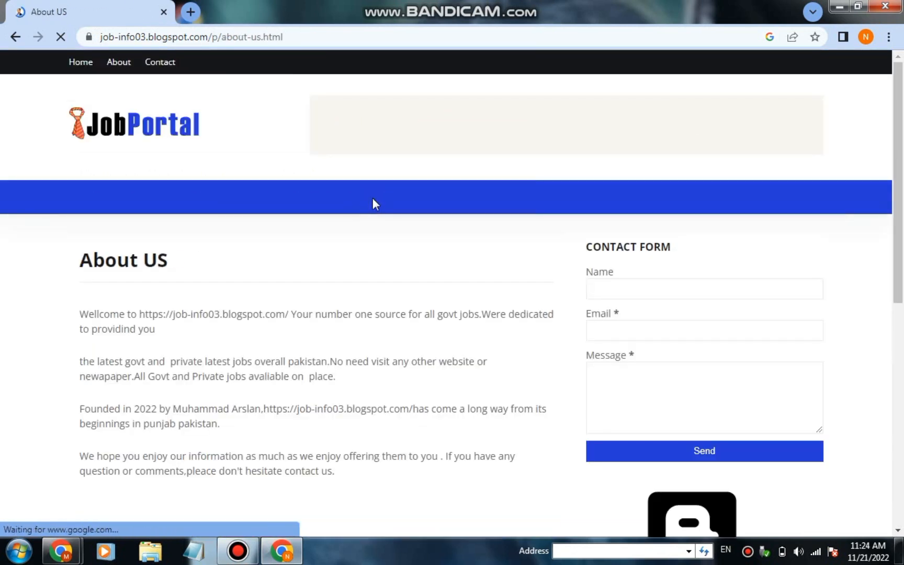
drag(901, 152, 900, 501)
drag(897, 444, 841, 127)
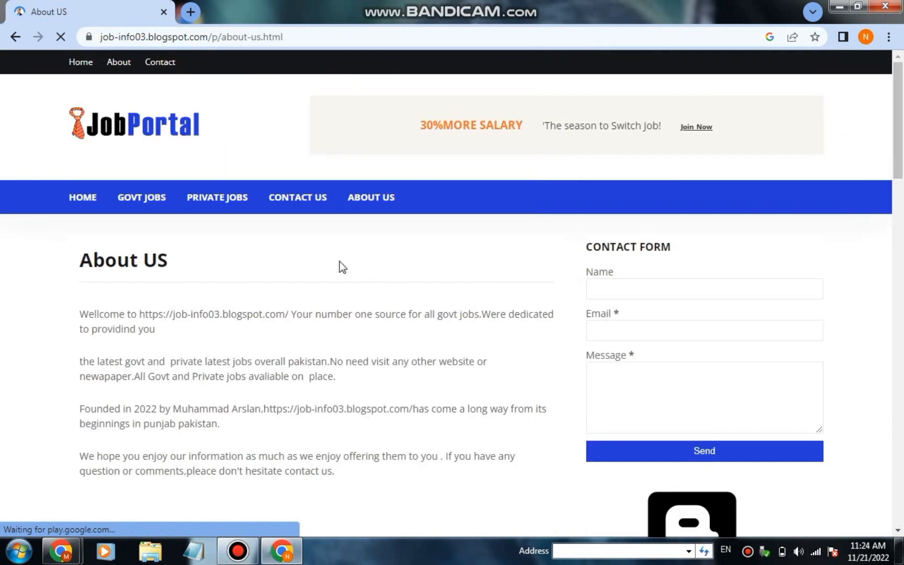